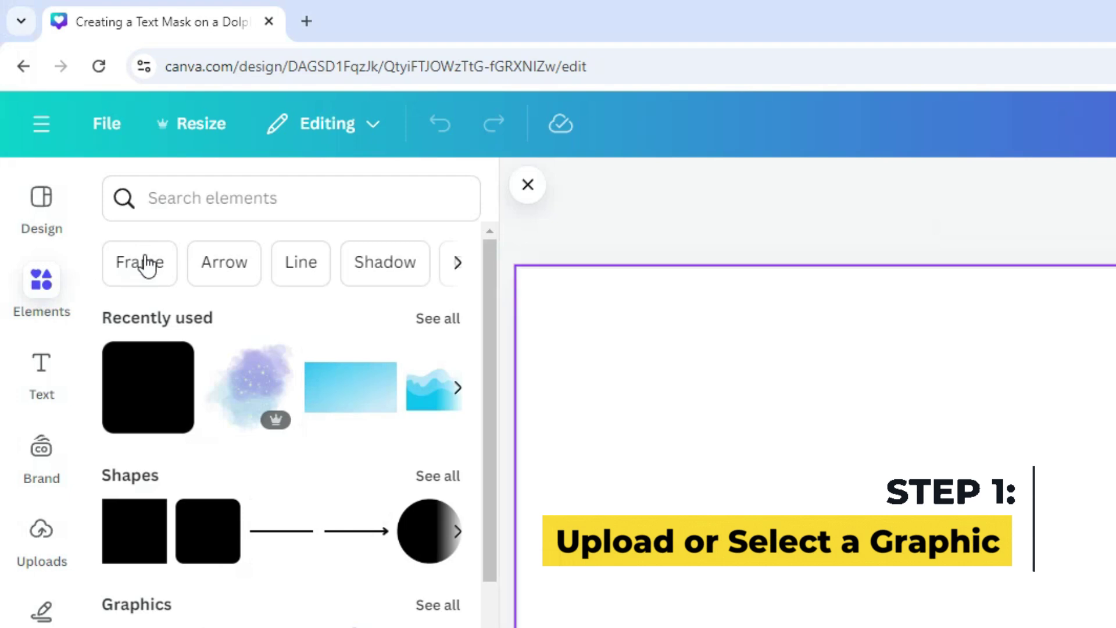
Search Elements for 'Dolph' and add the grey leaping dolphin graphic to the page.
click(196, 191)
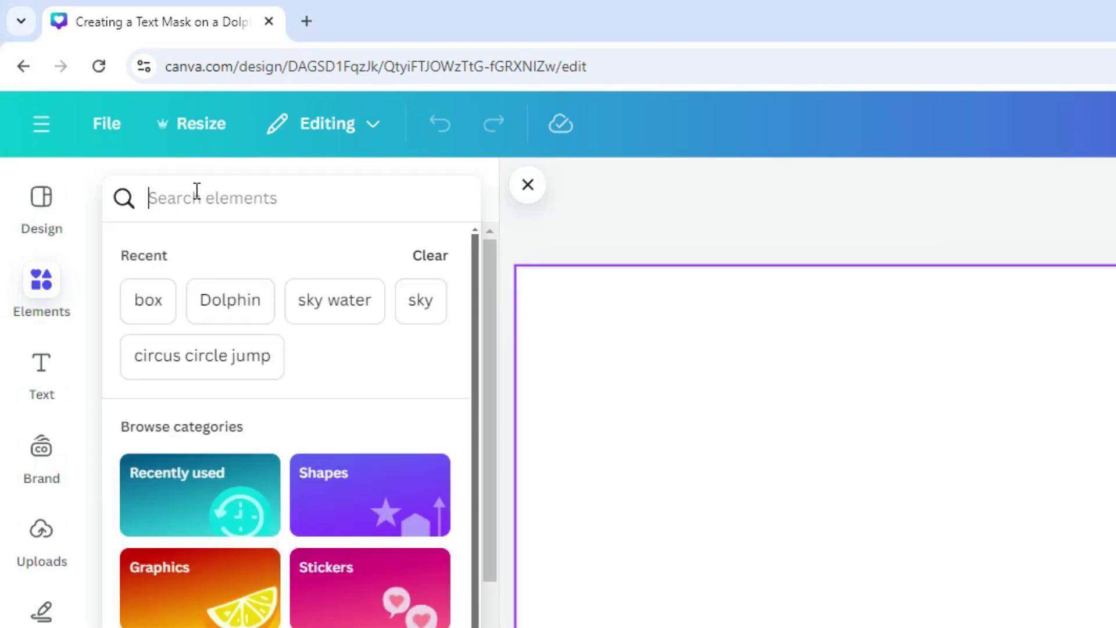
text(Dolphin)
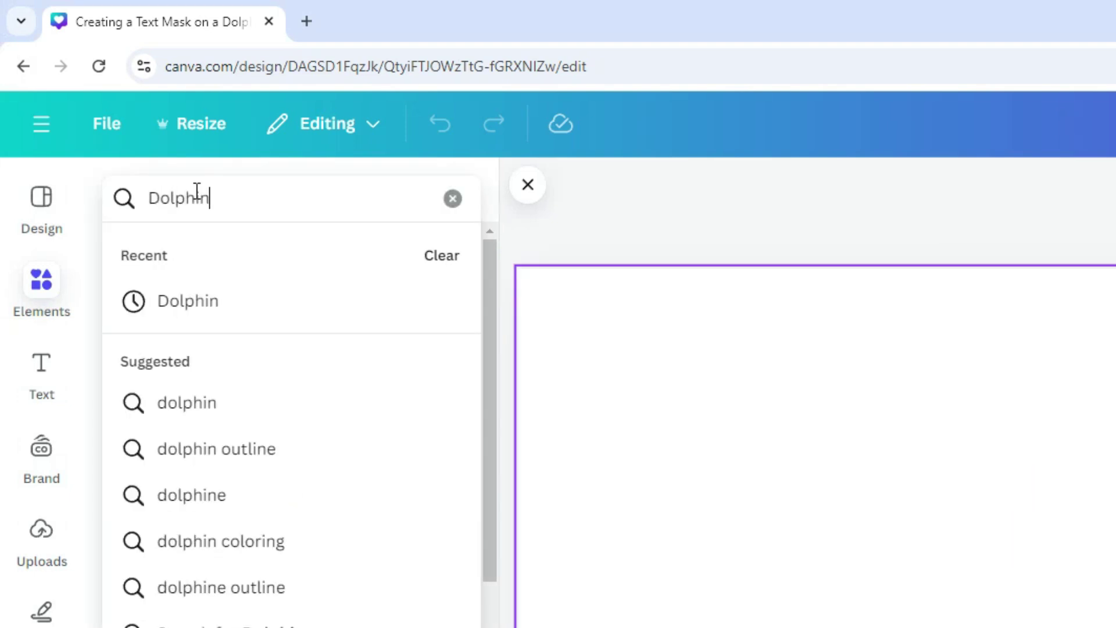
key(Return)
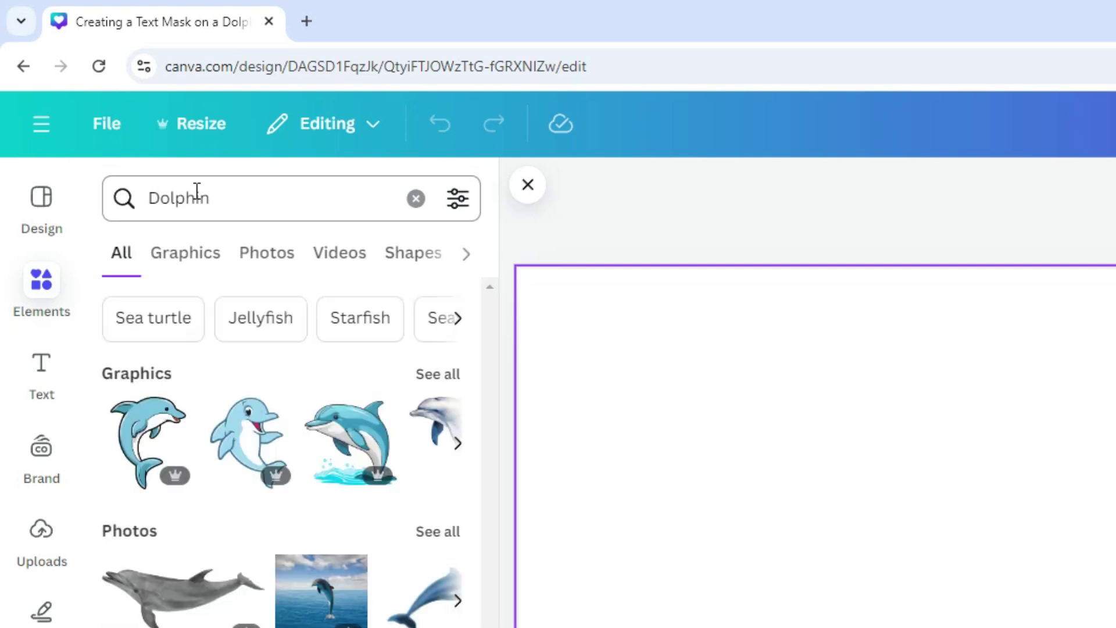
click(438, 376)
click(288, 544)
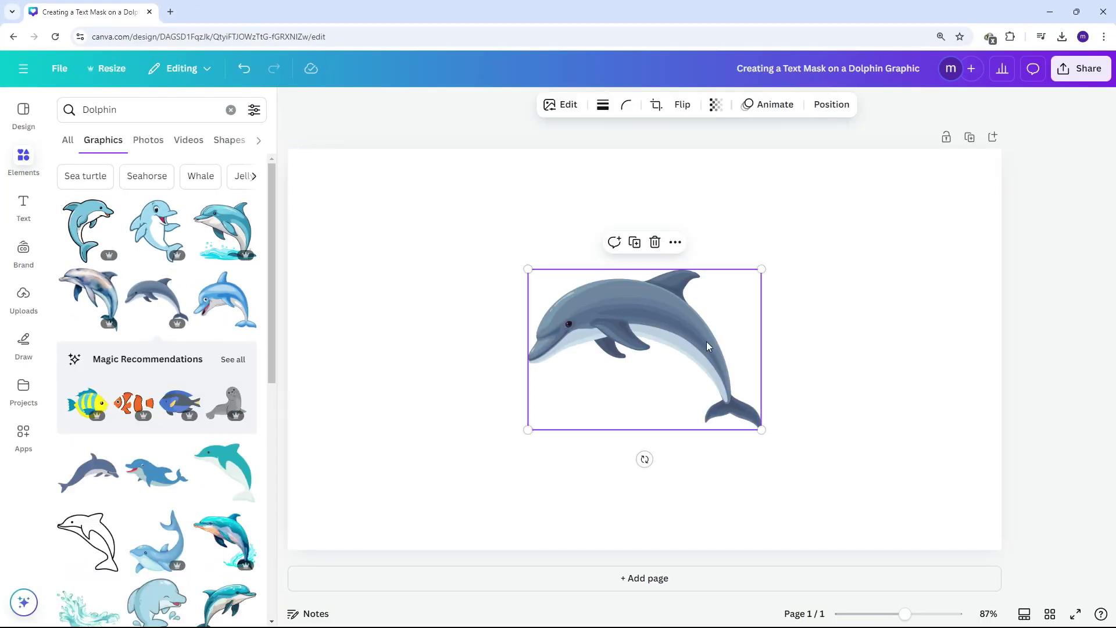
Enlarge the dolphin to about 679 × 468 px and centre it horizontally and vertically.
drag(762, 270, 937, 214)
click(831, 104)
click(204, 299)
click(130, 304)
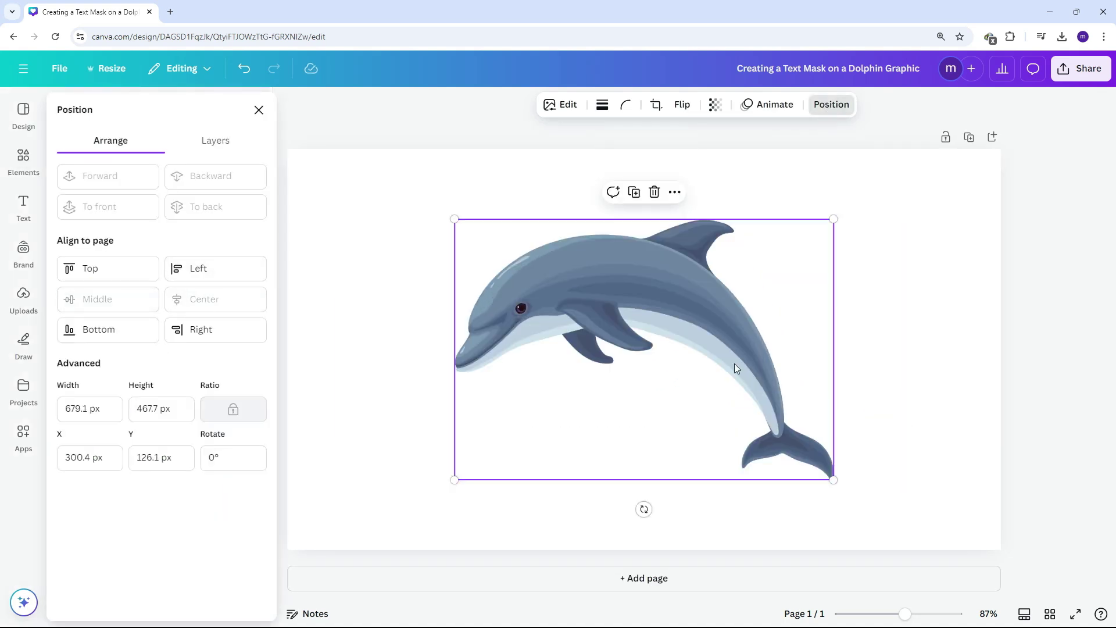
click(883, 419)
Close the side panel and nudge the dolphin slightly lower on the page.
key(Escape)
scroll(962, 386, down, 2)
click(953, 391)
scroll(949, 396, down, 2)
click(294, 107)
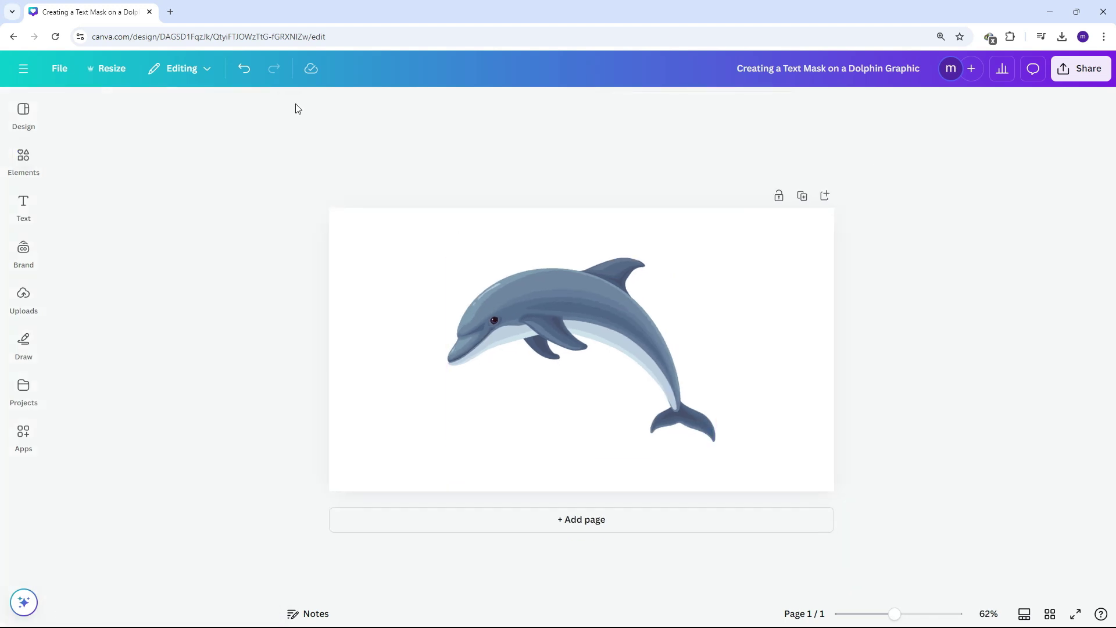
click(660, 389)
drag(659, 389, 660, 398)
click(976, 452)
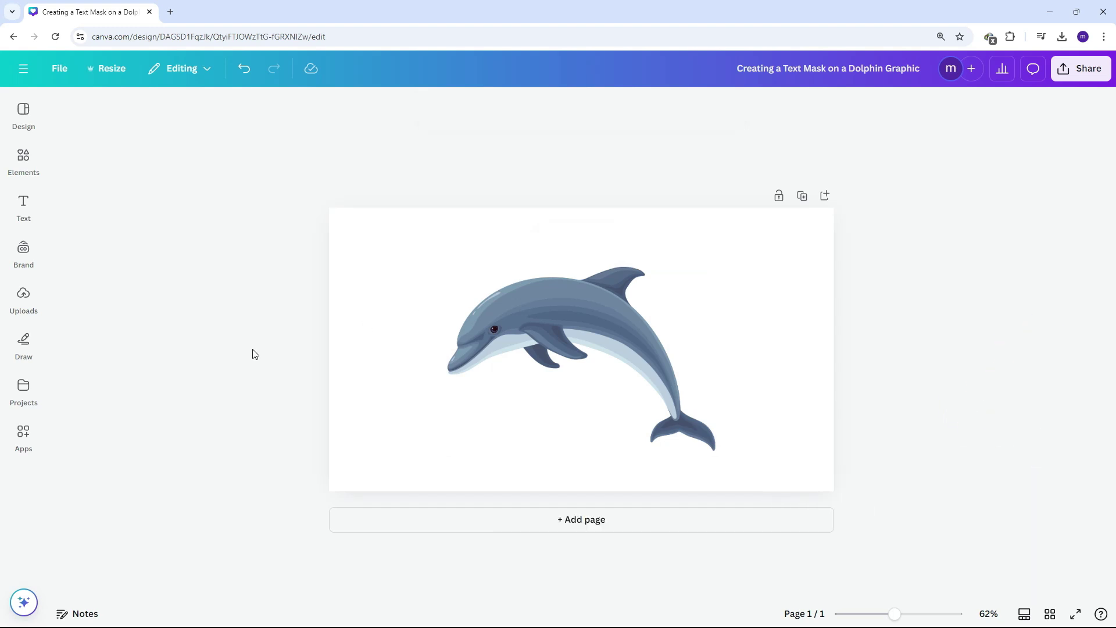
Find the TypeCraft app in Apps and open it.
click(25, 437)
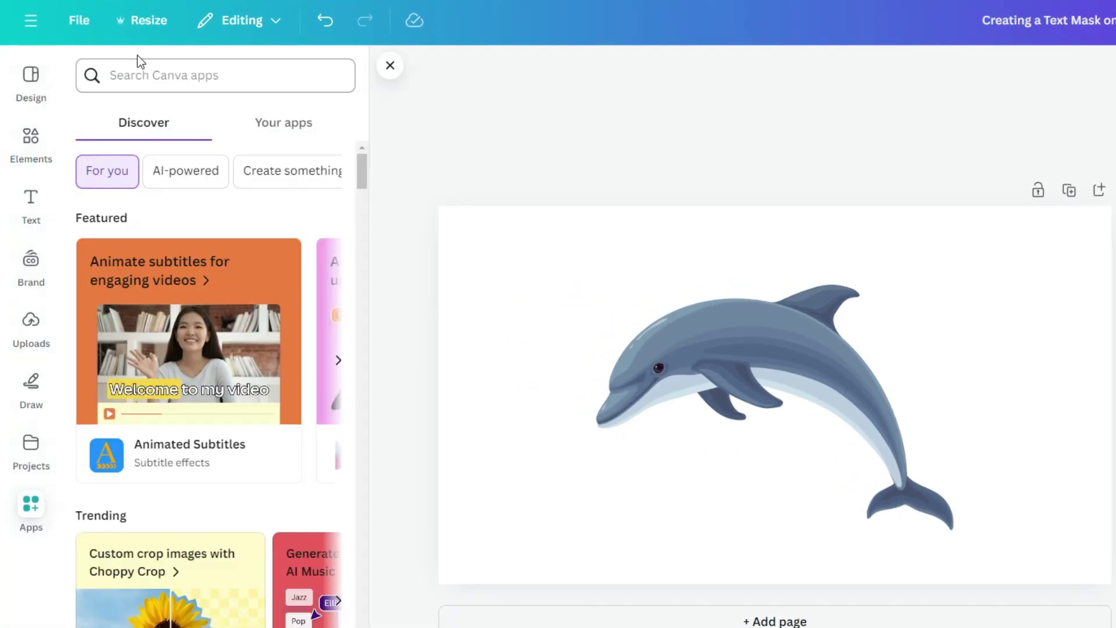
click(147, 78)
text(TypeCraft)
key(Return)
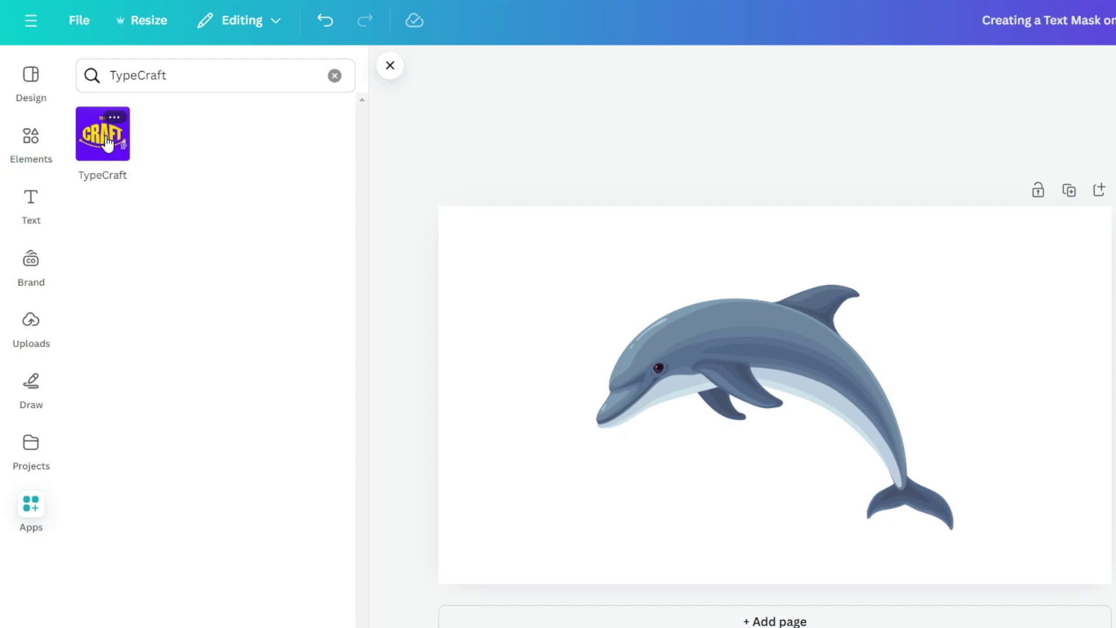
click(106, 140)
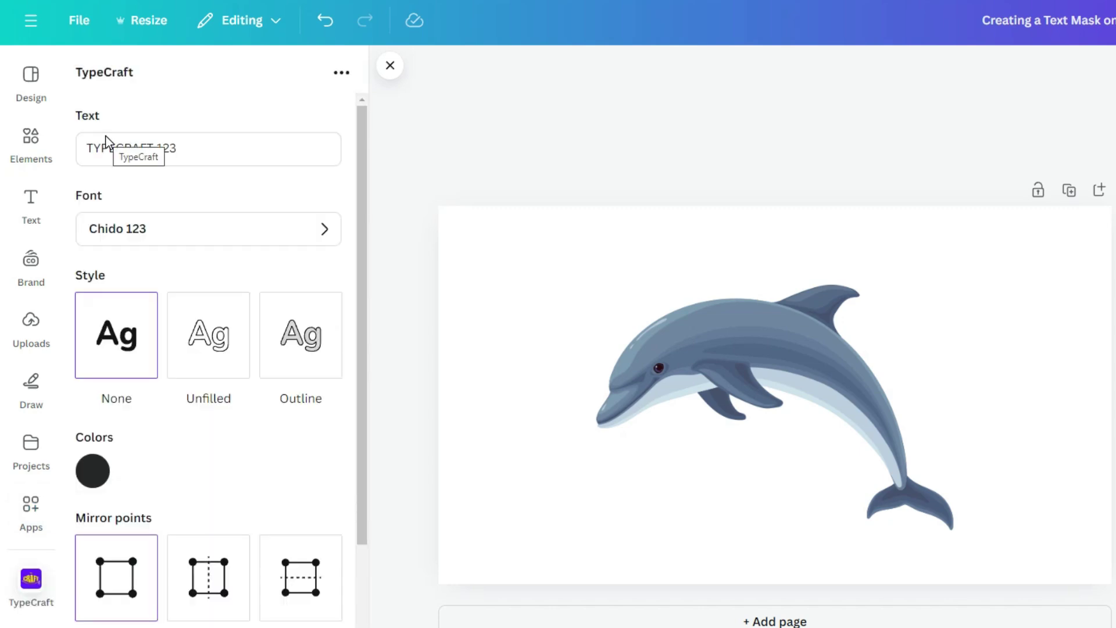
Replace TypeCraft's sample text with 'Dolphin' and colour it bright yellow #FFF502.
triple_click(132, 154)
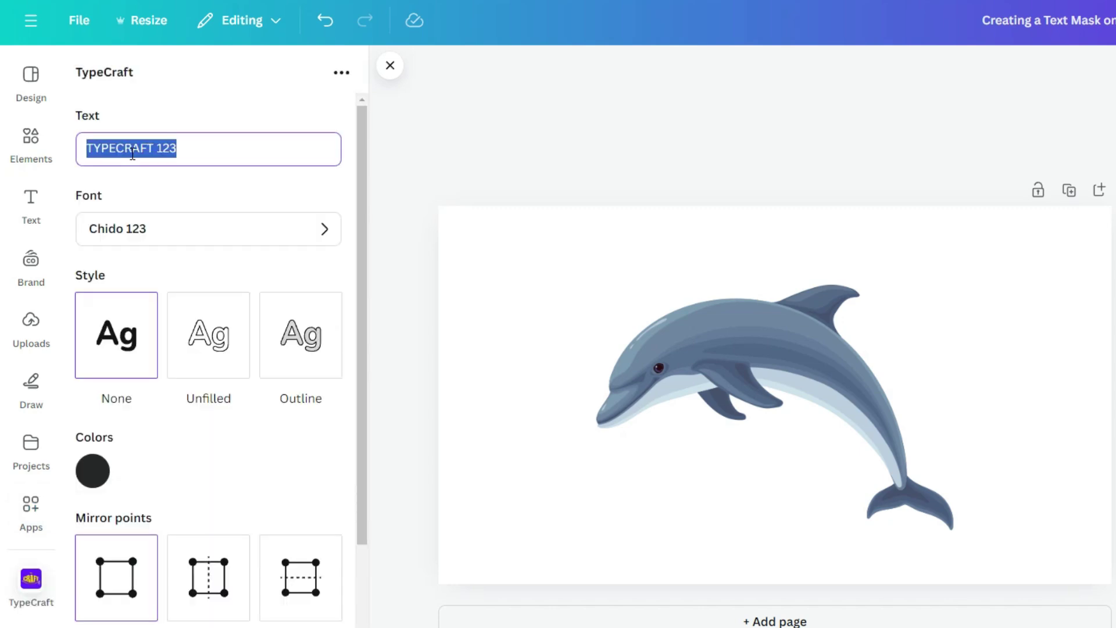
text(Dolphin)
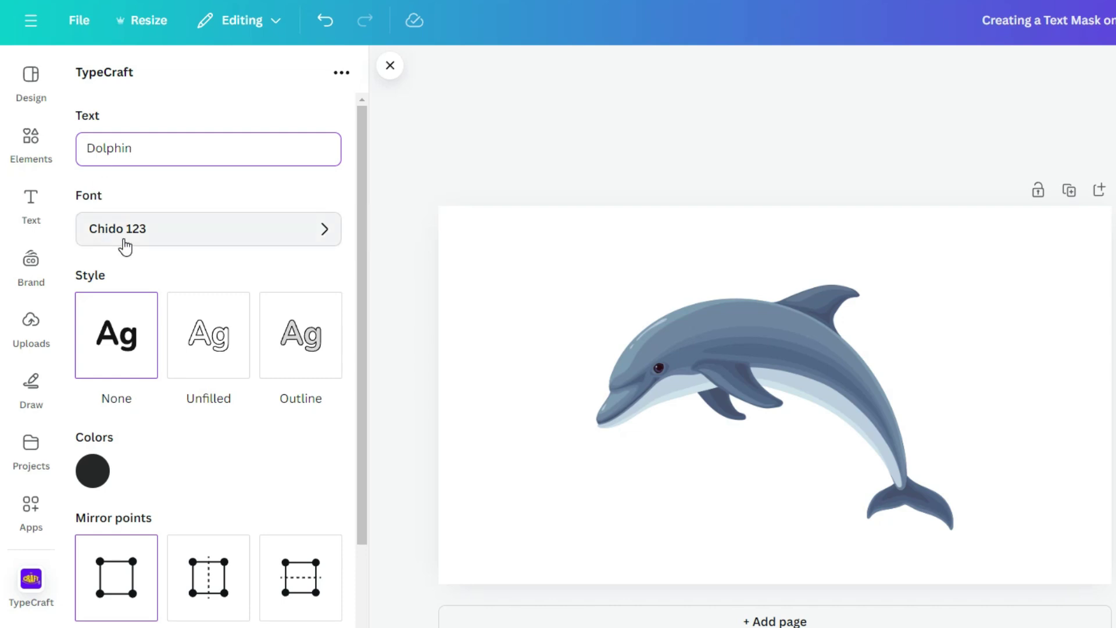
scroll(116, 338, down, 3)
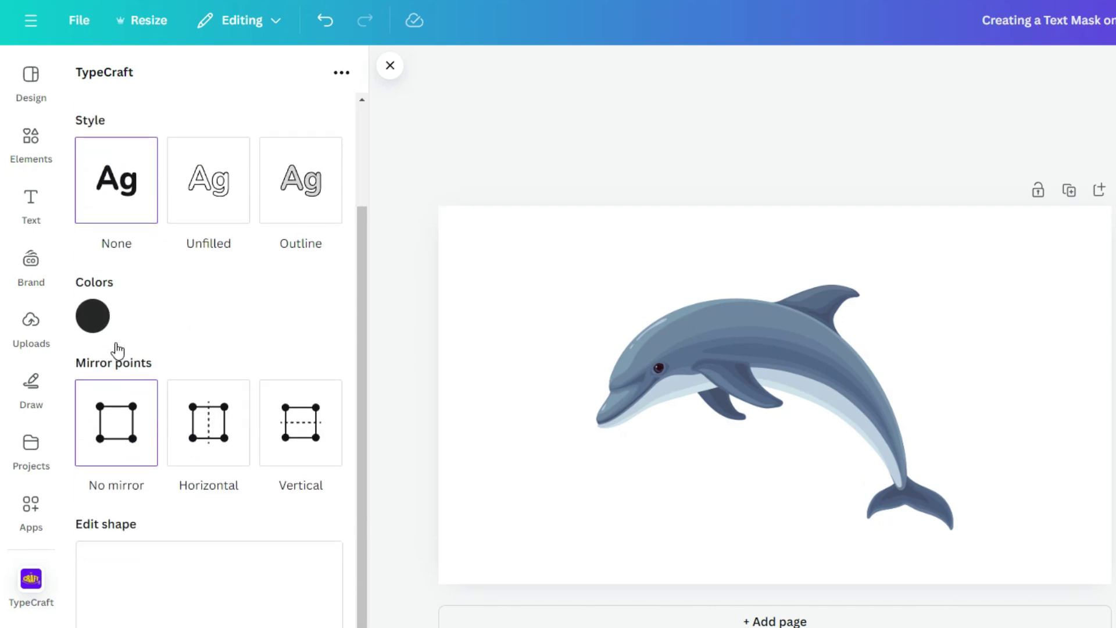
click(94, 319)
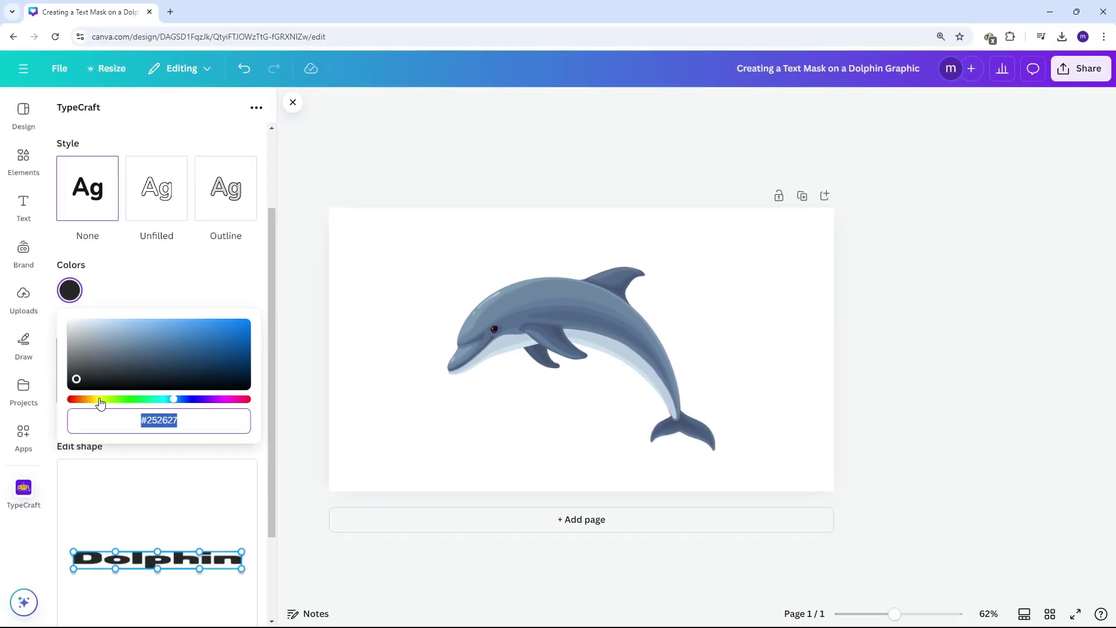
click(112, 421)
click(243, 342)
drag(217, 328, 250, 320)
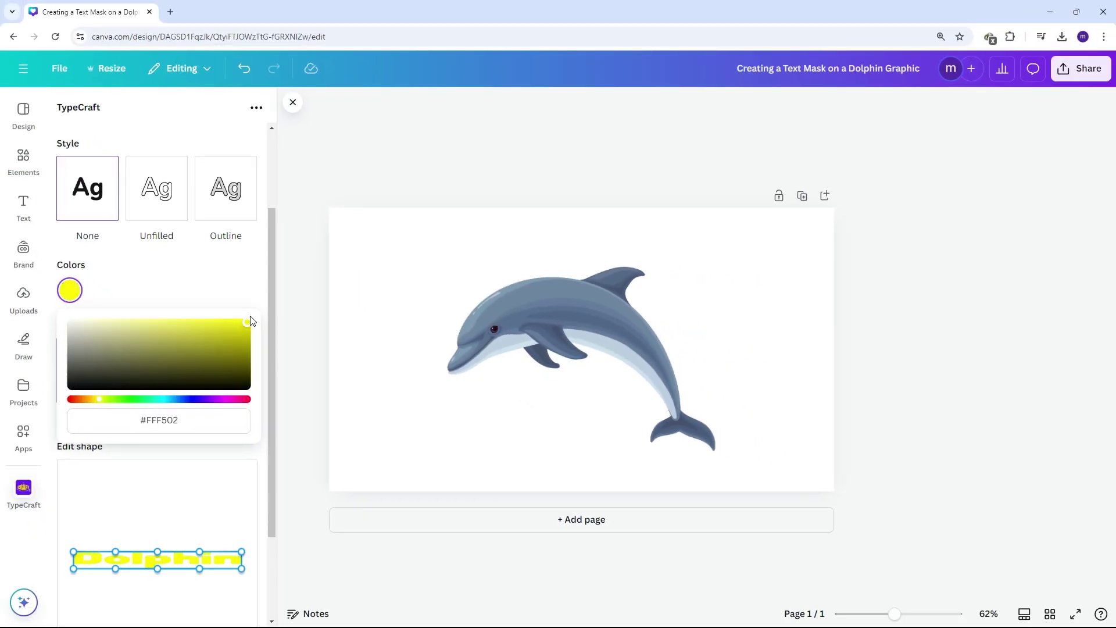
click(215, 285)
scroll(216, 285, down, 2)
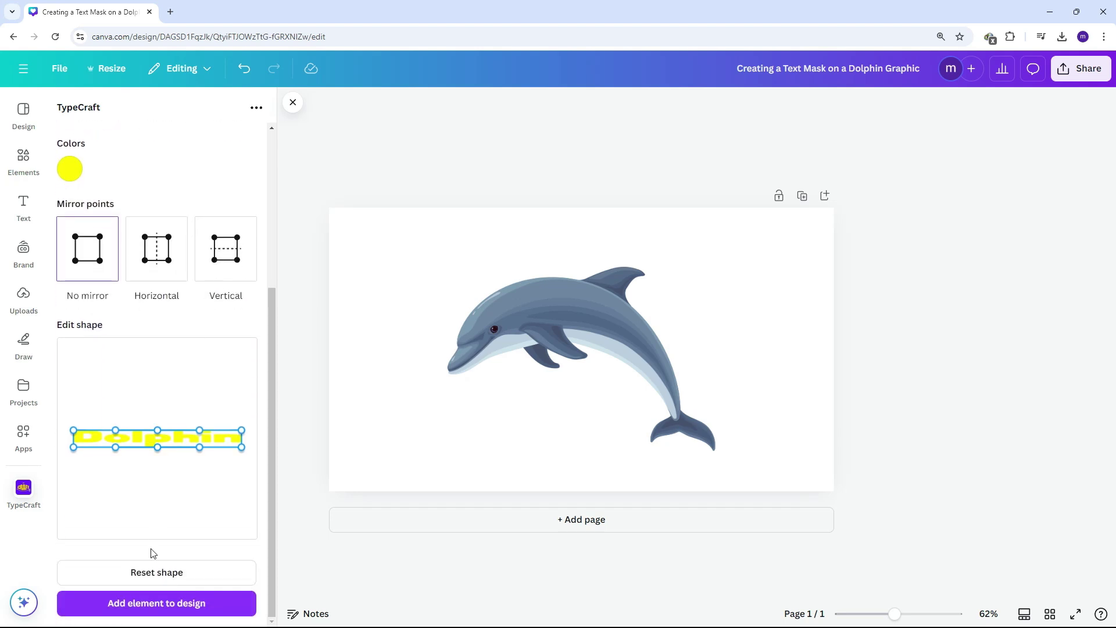
Add the yellow Dolphin text to the design and drag its shape points into an arch.
click(162, 611)
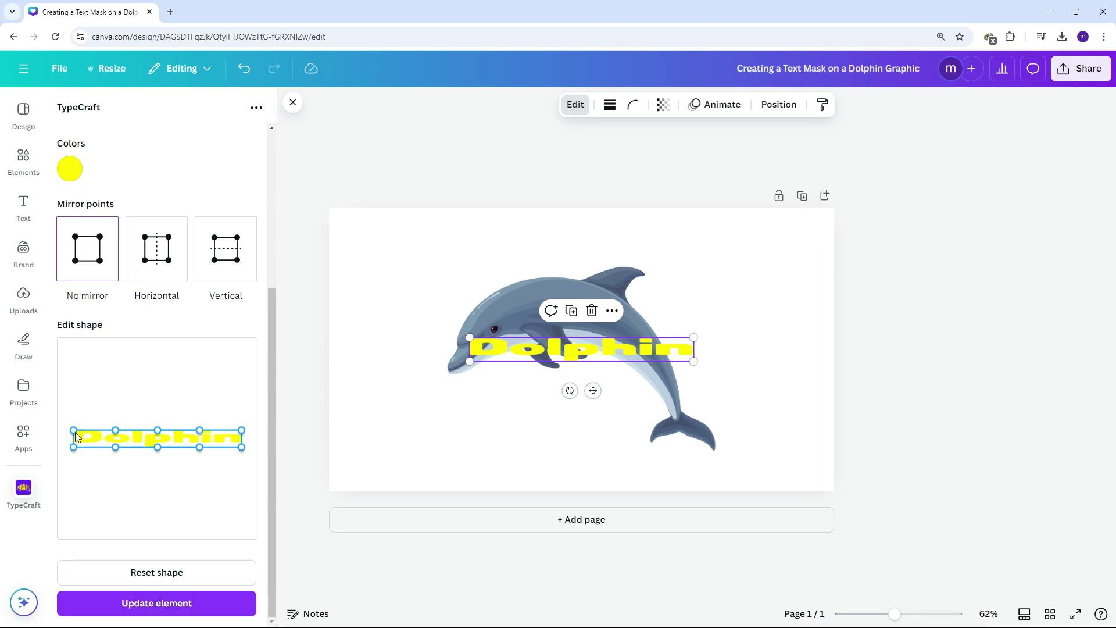
drag(76, 431, 74, 418)
drag(158, 431, 157, 406)
drag(238, 450, 241, 487)
drag(244, 434, 240, 492)
drag(158, 448, 166, 433)
drag(73, 447, 78, 441)
Apply the arched shape to the page text and move it over the dolphin's body.
click(178, 604)
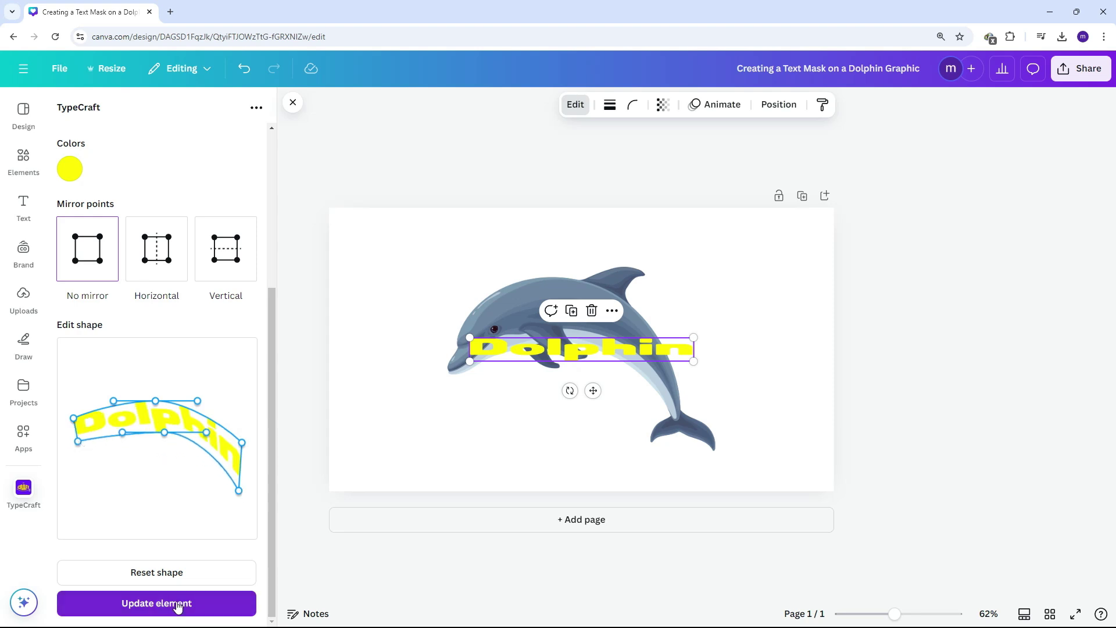
click(160, 595)
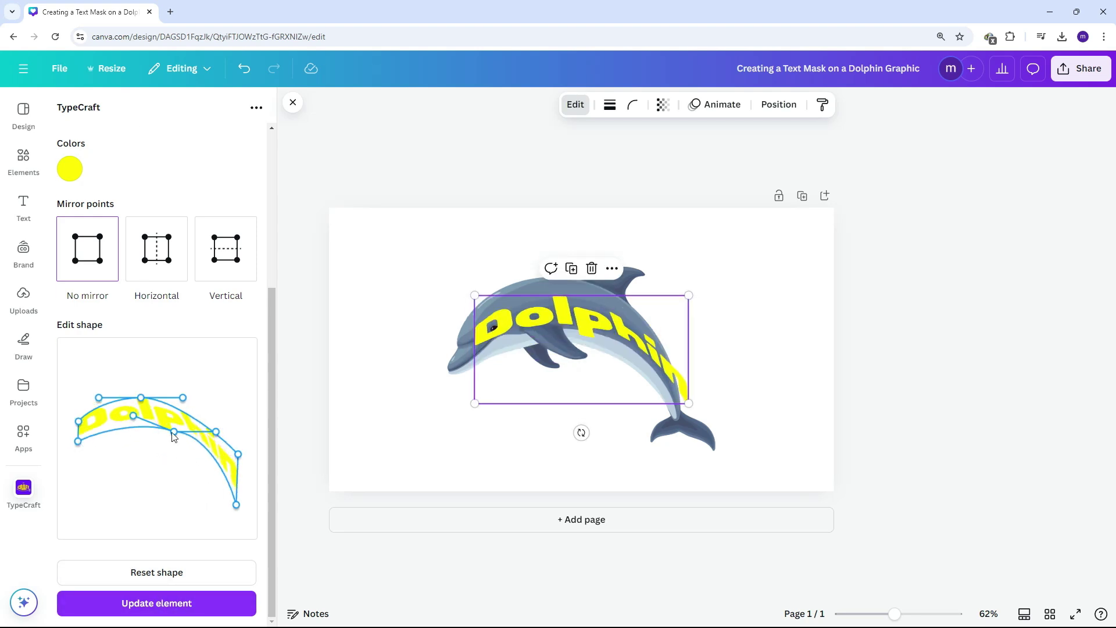
right_click(169, 396)
click(141, 603)
click(195, 604)
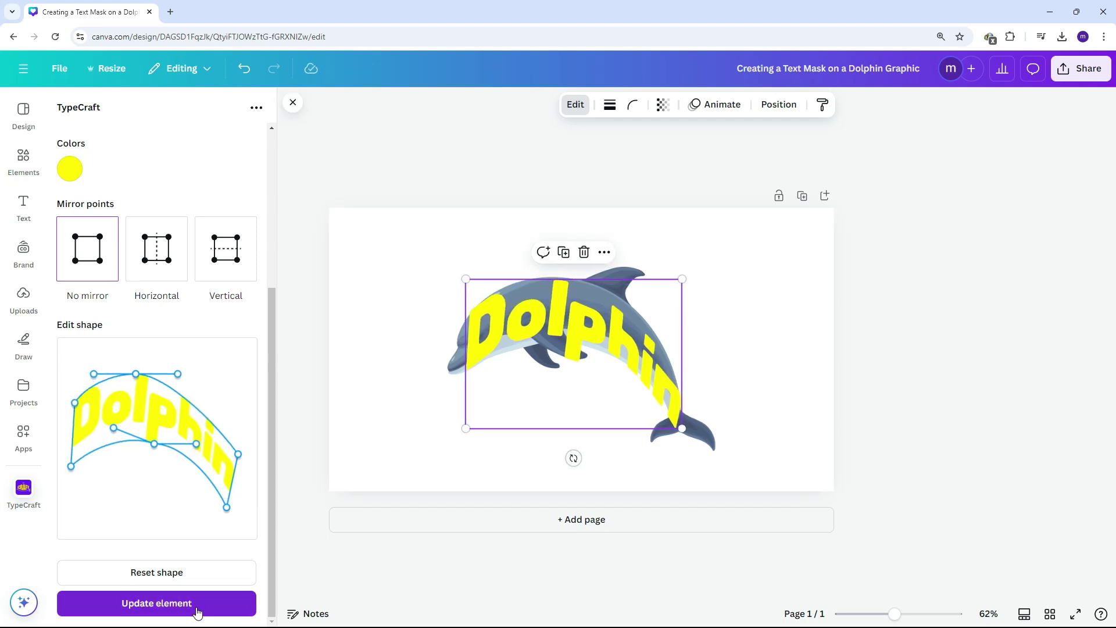
drag(603, 353, 597, 340)
click(157, 603)
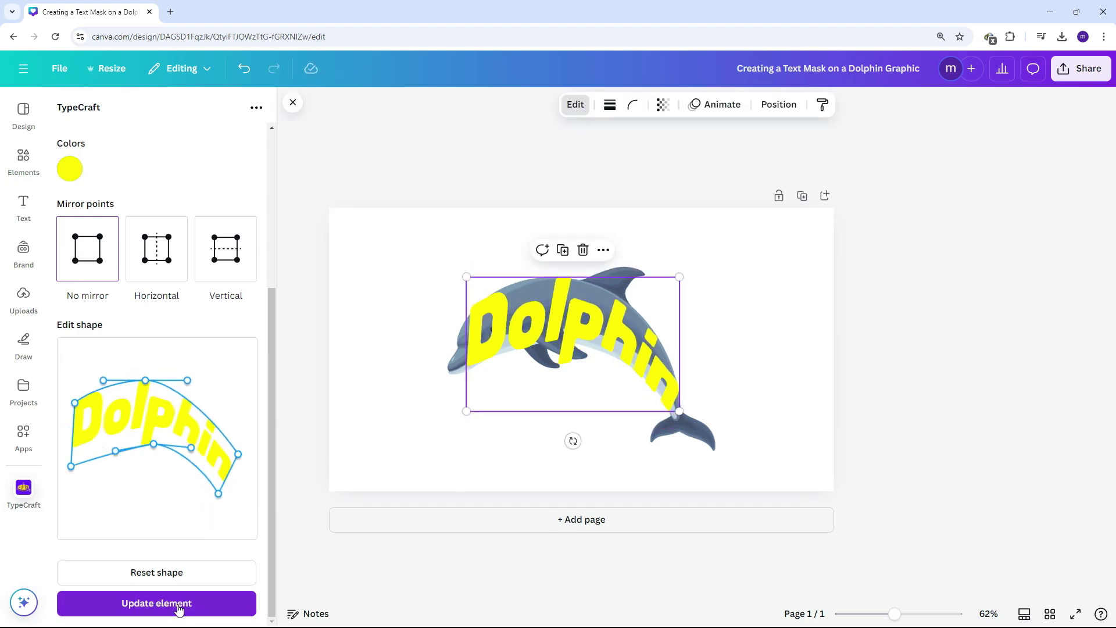
click(201, 605)
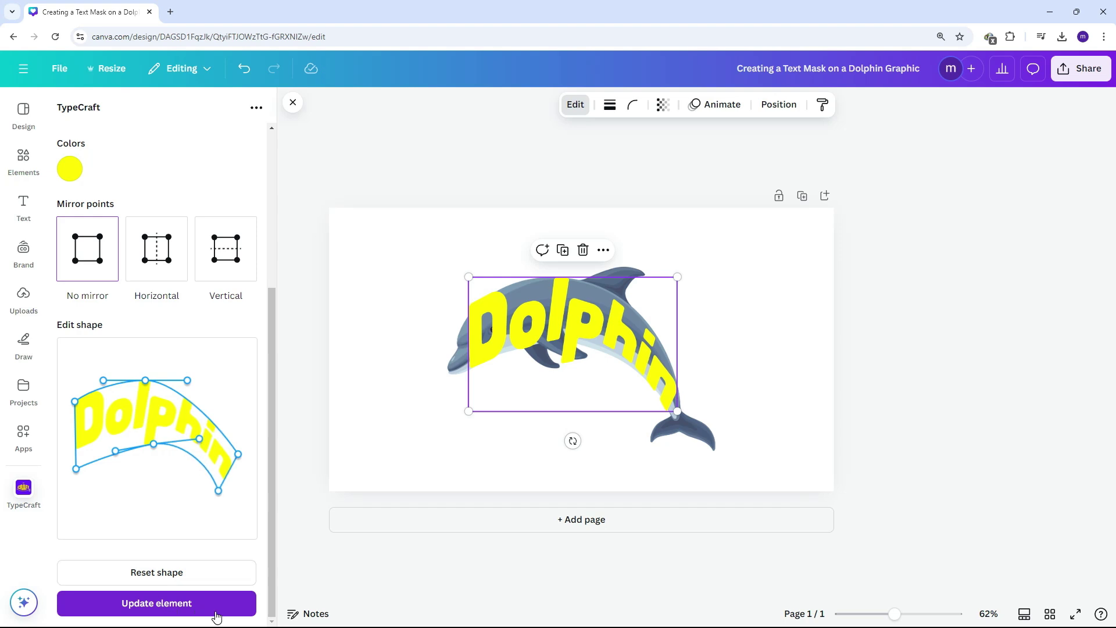
Duplicate the page and delete the dolphin graphic from Page 2, keeping the arched text.
click(736, 403)
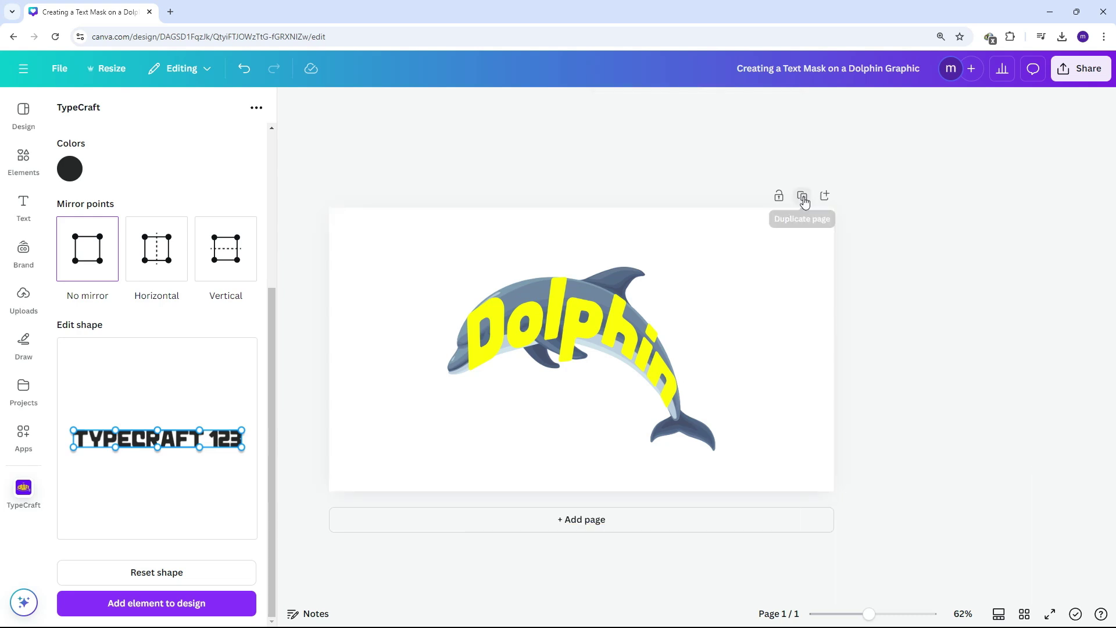
click(802, 196)
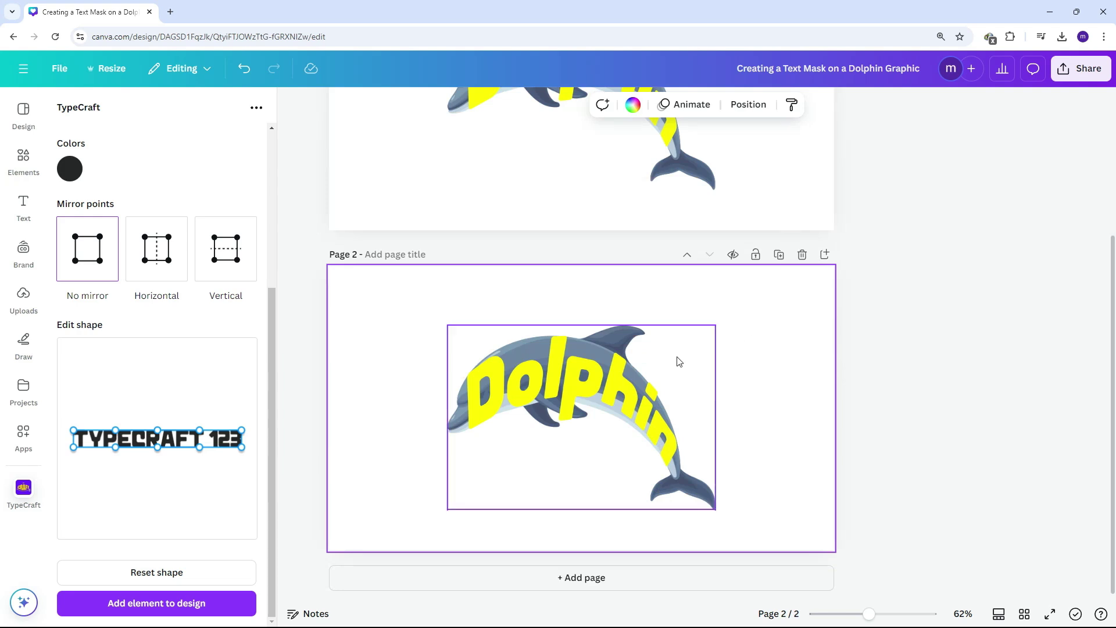
click(644, 337)
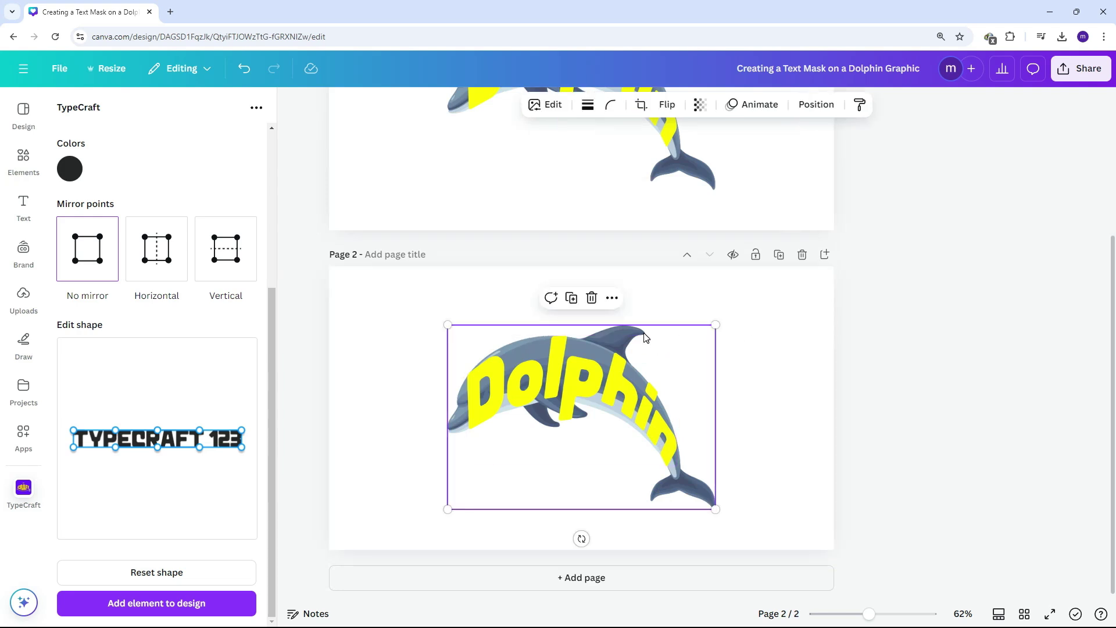
key(Delete)
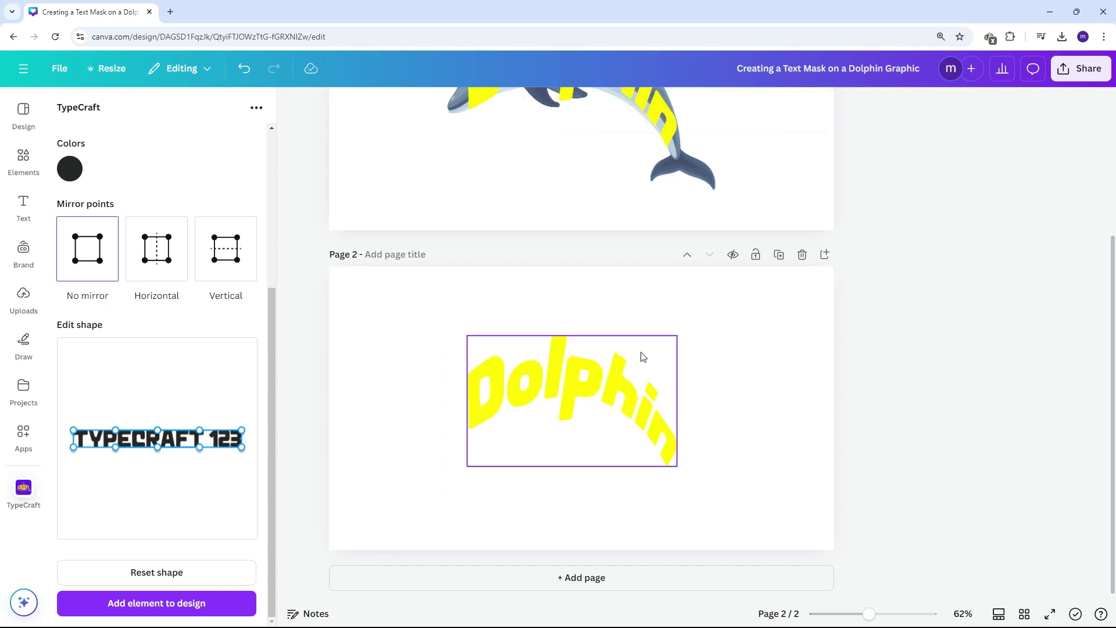
Search Elements for 'box', add a black square and enlarge it to cover the text.
click(25, 162)
double_click(110, 107)
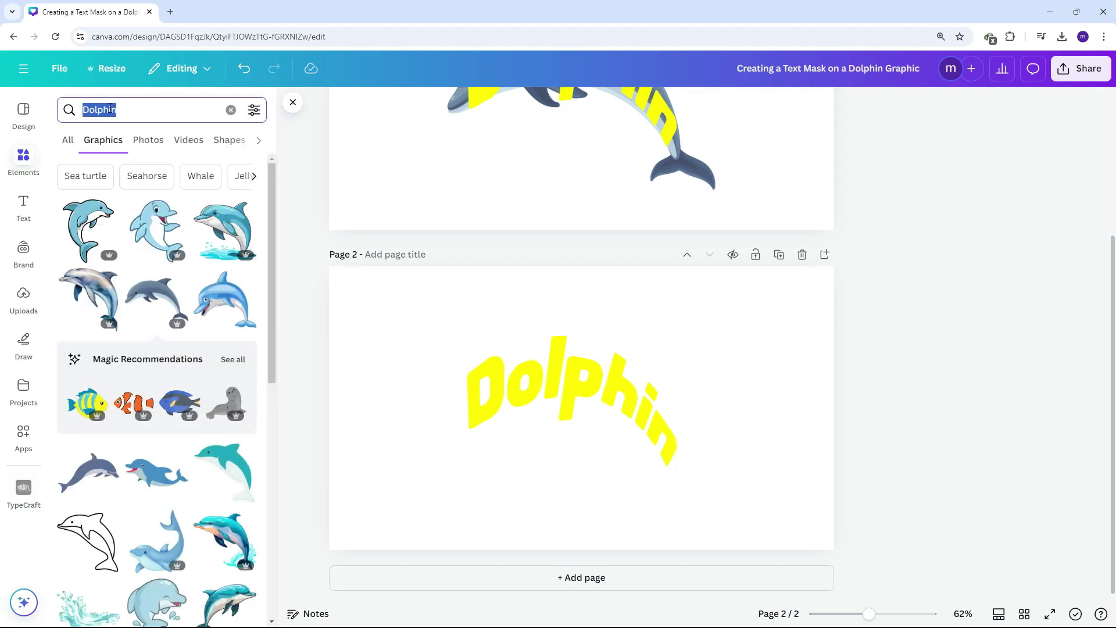
text(box)
key(Return)
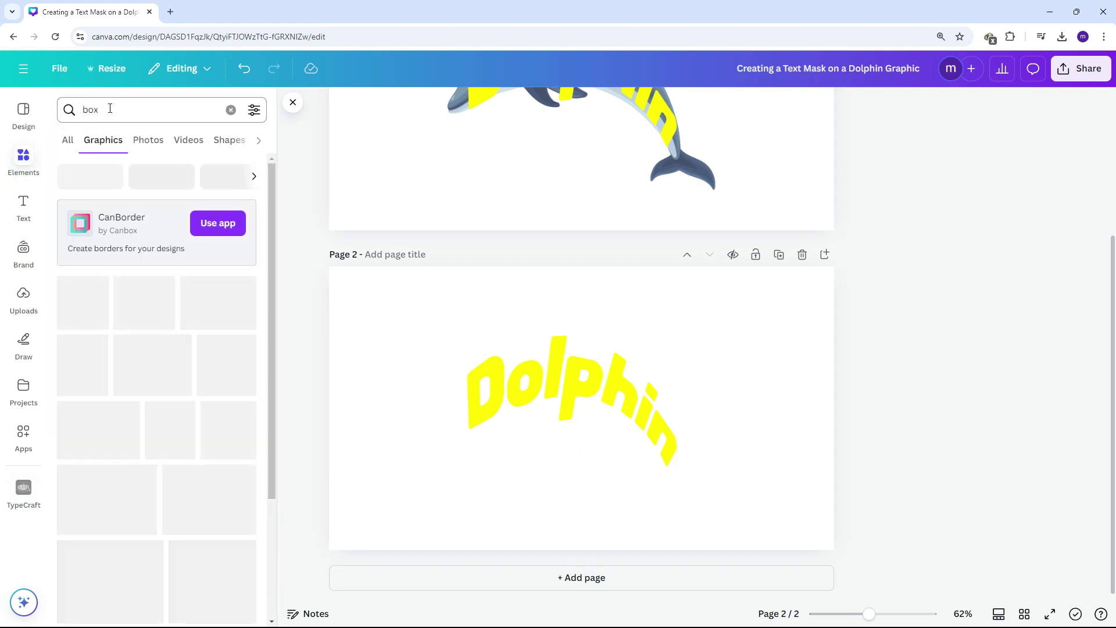
click(166, 381)
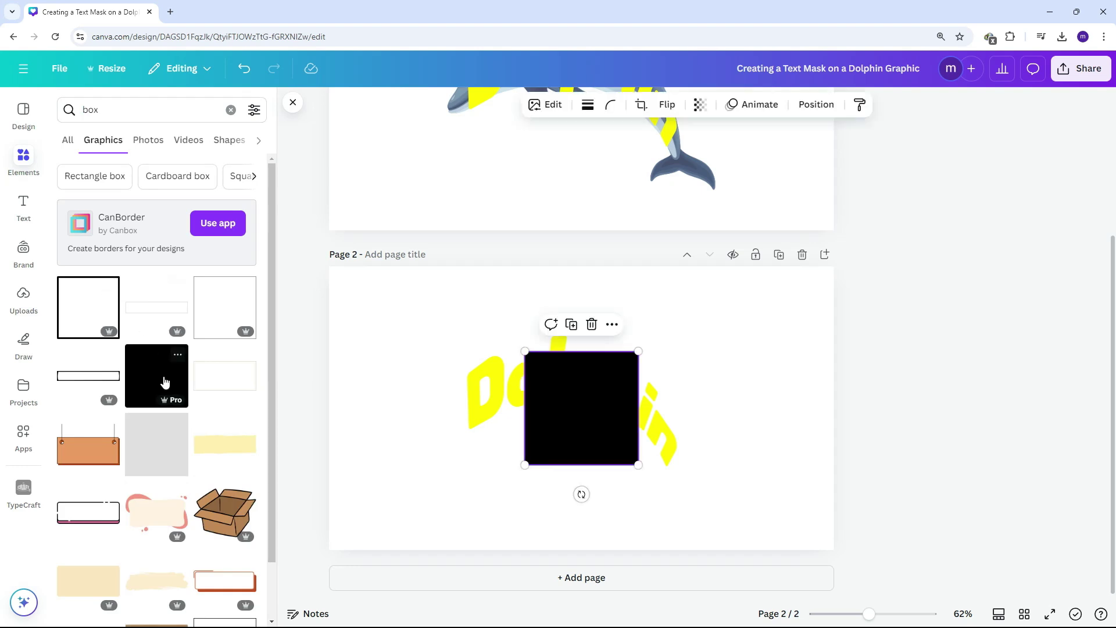
drag(639, 350, 724, 319)
drag(595, 377, 558, 374)
mouse_move(623, 463)
mouse_down()
mouse_move(705, 525)
mouse_move(622, 449)
mouse_up()
Send the black square behind the Dolphin text and centre it on page 2.
right_click(619, 415)
mouse_move(674, 411)
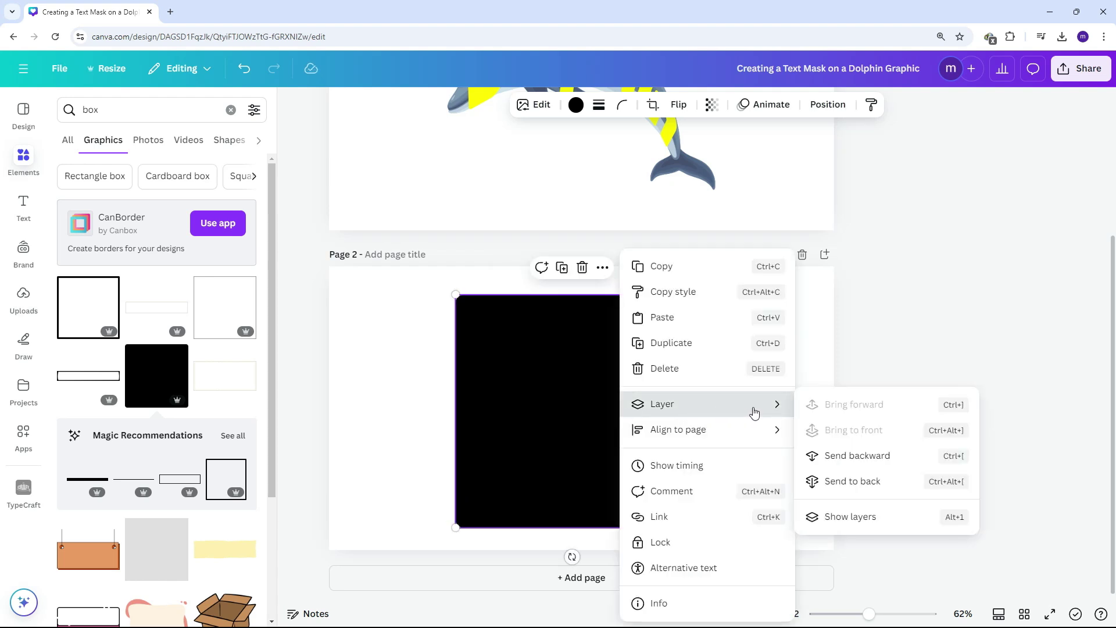
click(826, 482)
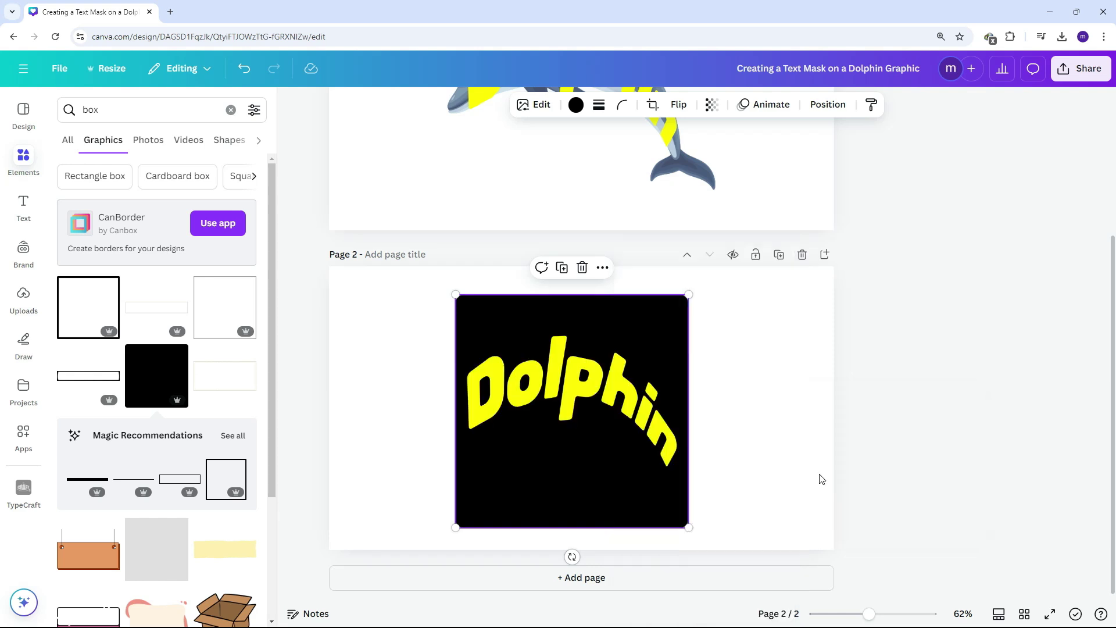
drag(688, 294, 703, 282)
drag(678, 318, 673, 315)
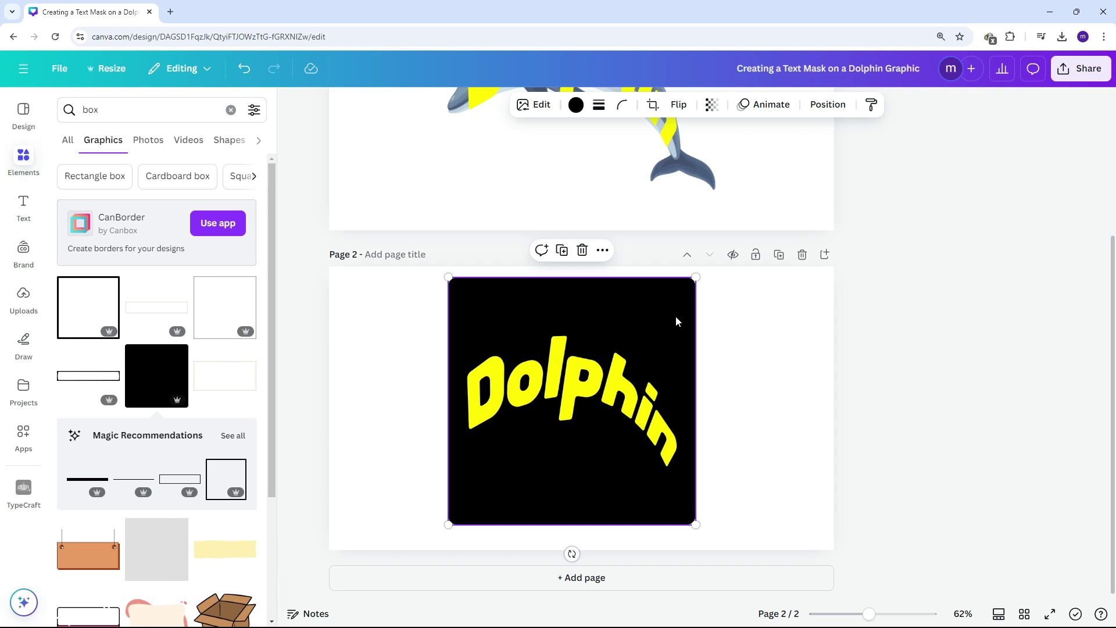
click(632, 411)
double_click(632, 410)
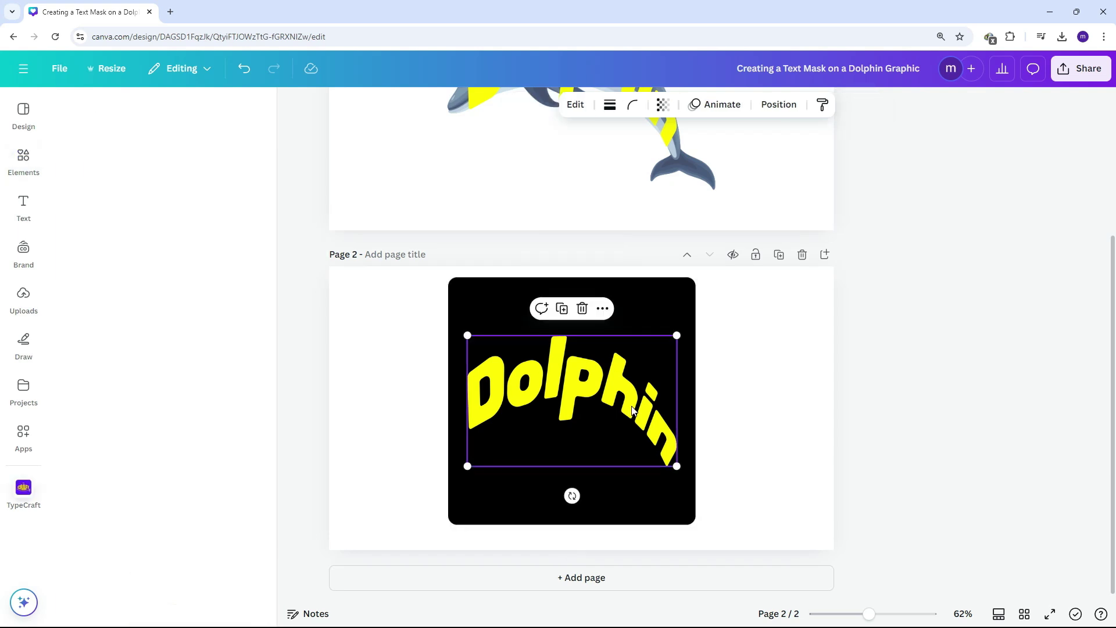
Change the arched Dolphin text colour from yellow to white #FFFFFF.
click(727, 406)
double_click(648, 404)
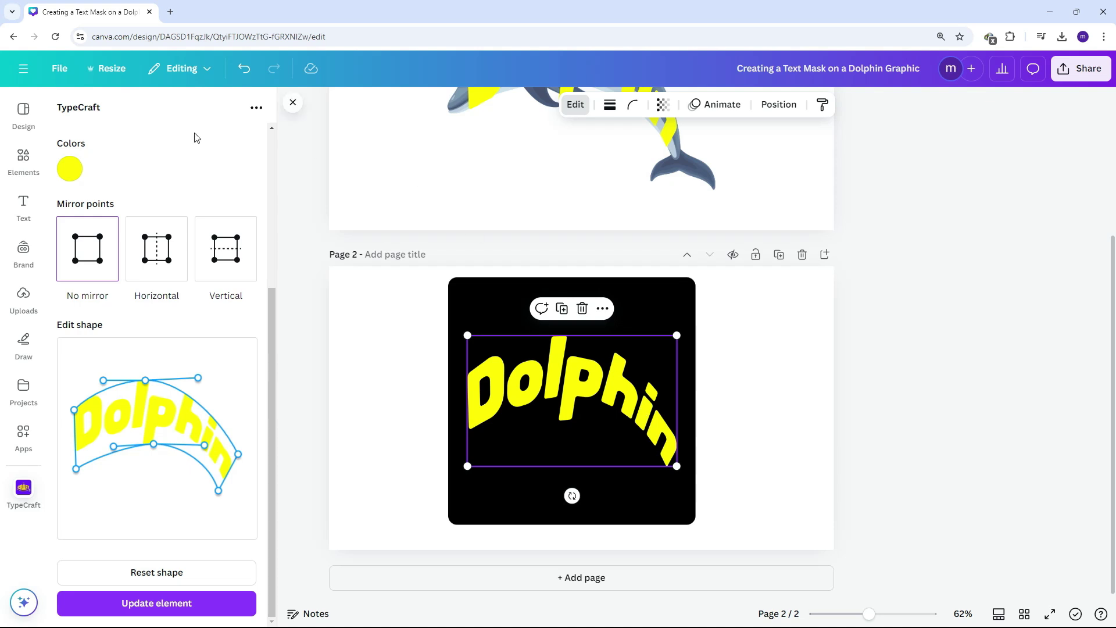
click(70, 175)
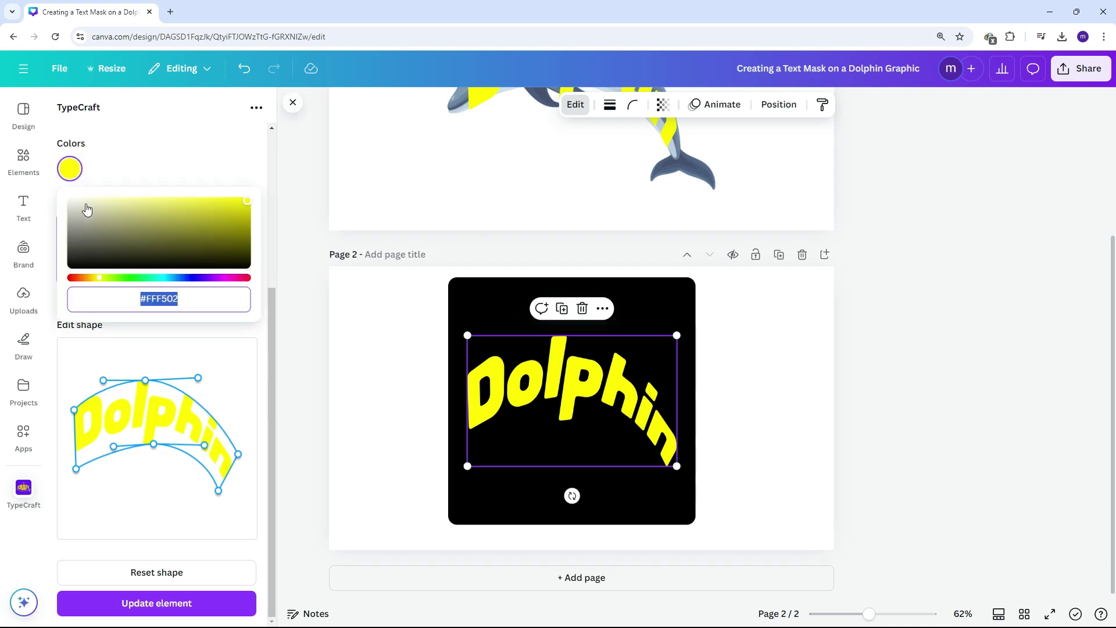
drag(84, 208, 63, 191)
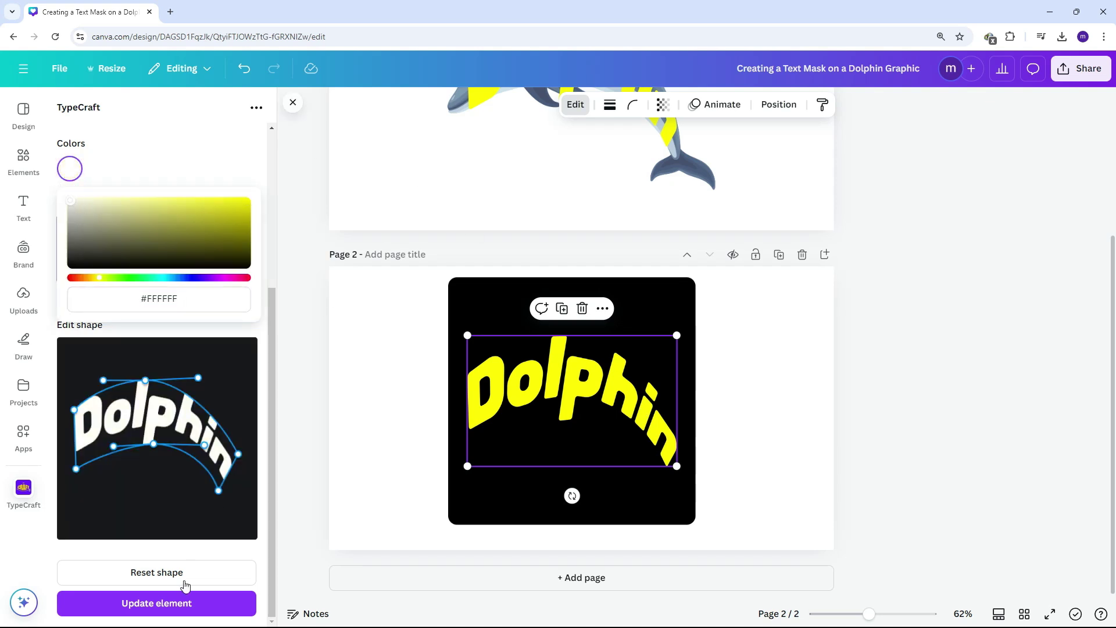
click(180, 608)
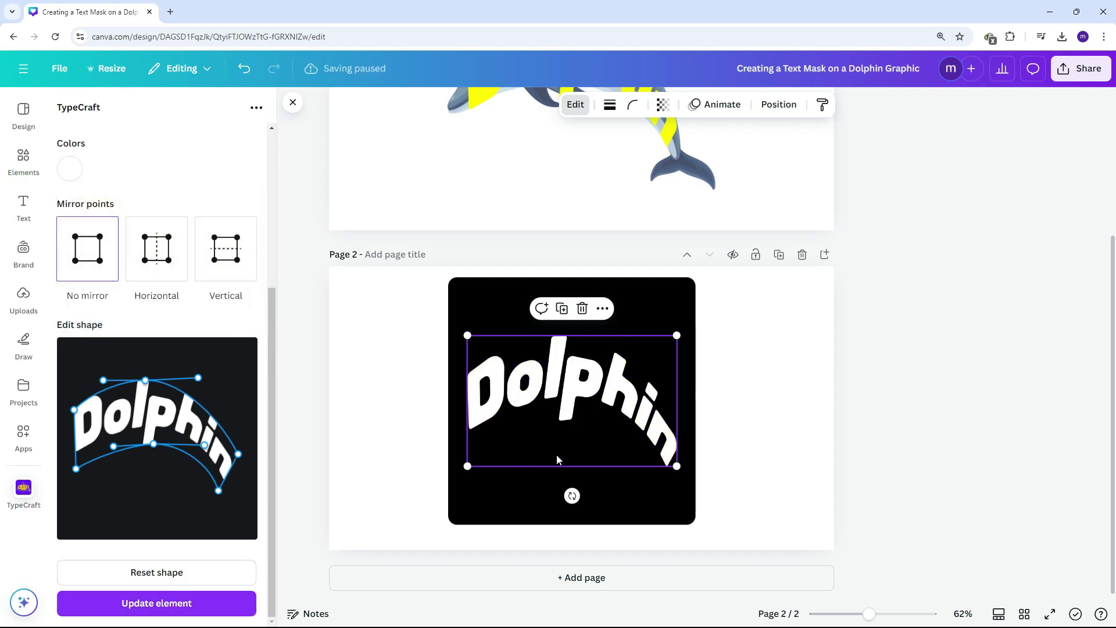
click(734, 446)
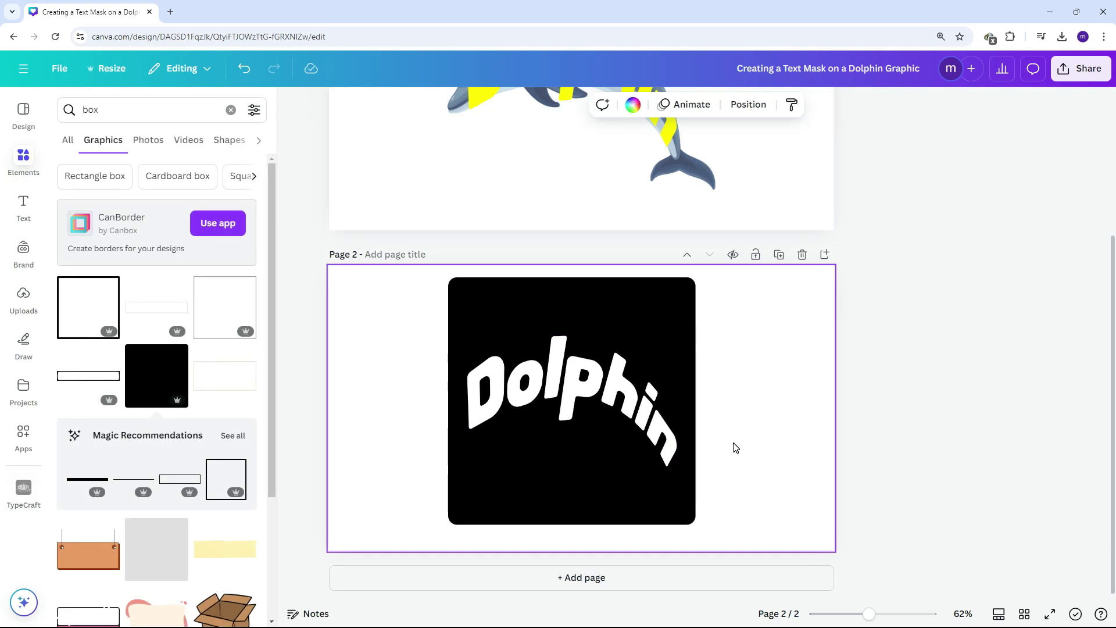
Download only Page 2 as a 1,280 × 720 px PNG image.
click(1076, 80)
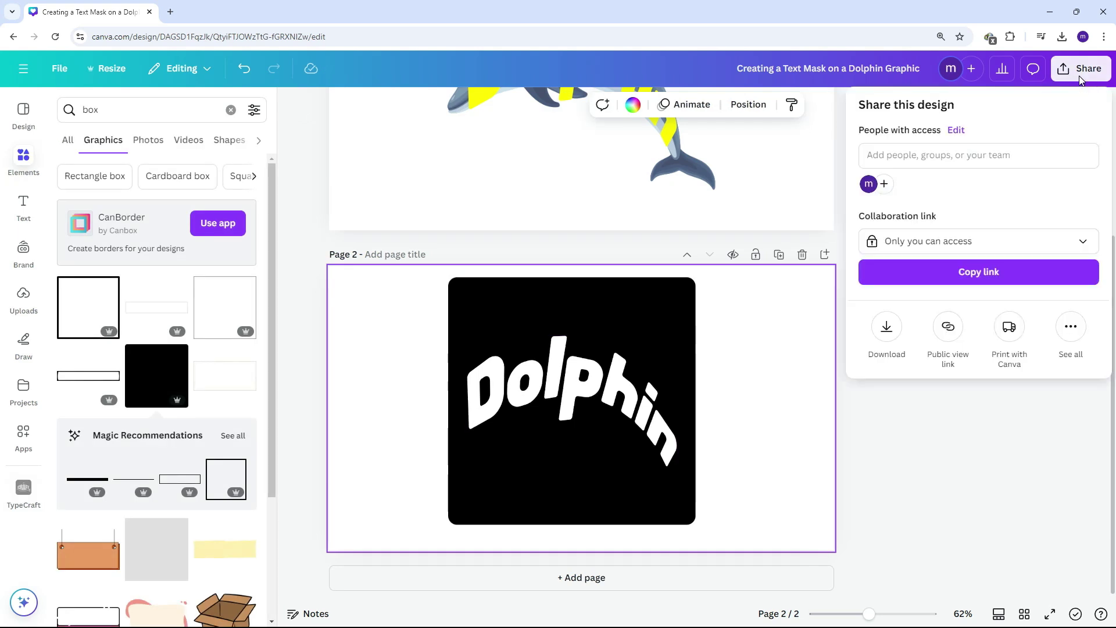
click(887, 327)
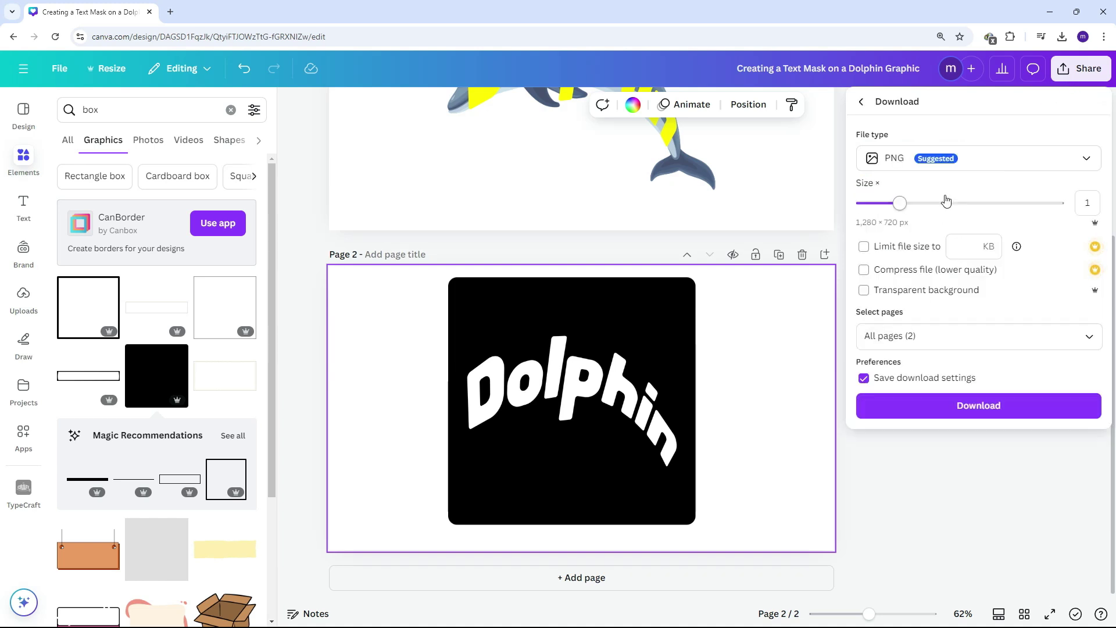
click(1086, 336)
click(1090, 372)
click(1090, 445)
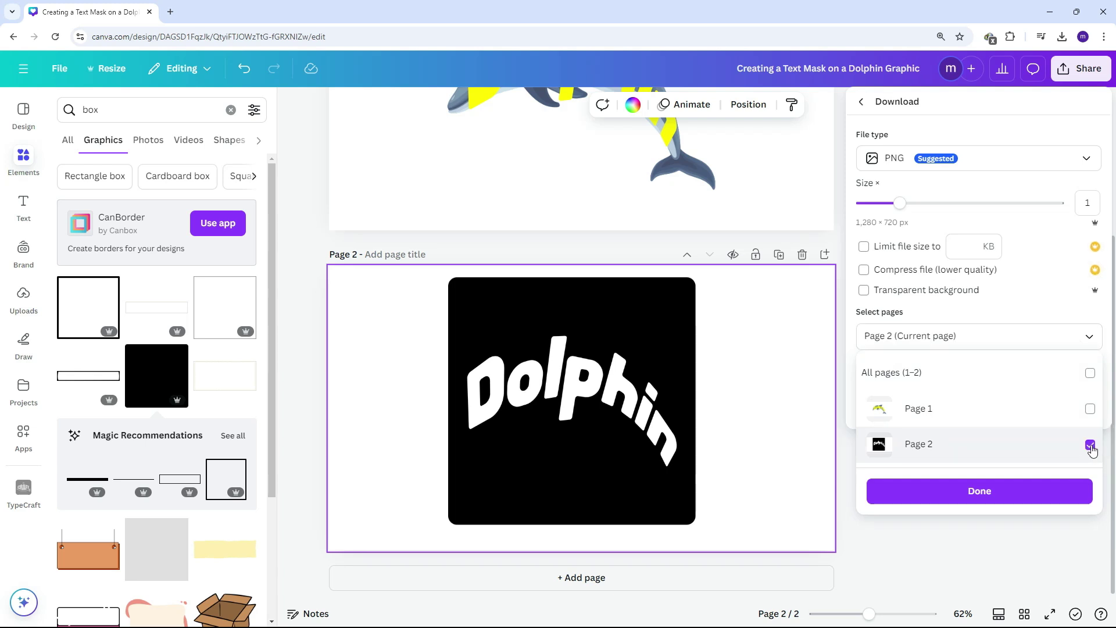
click(1000, 491)
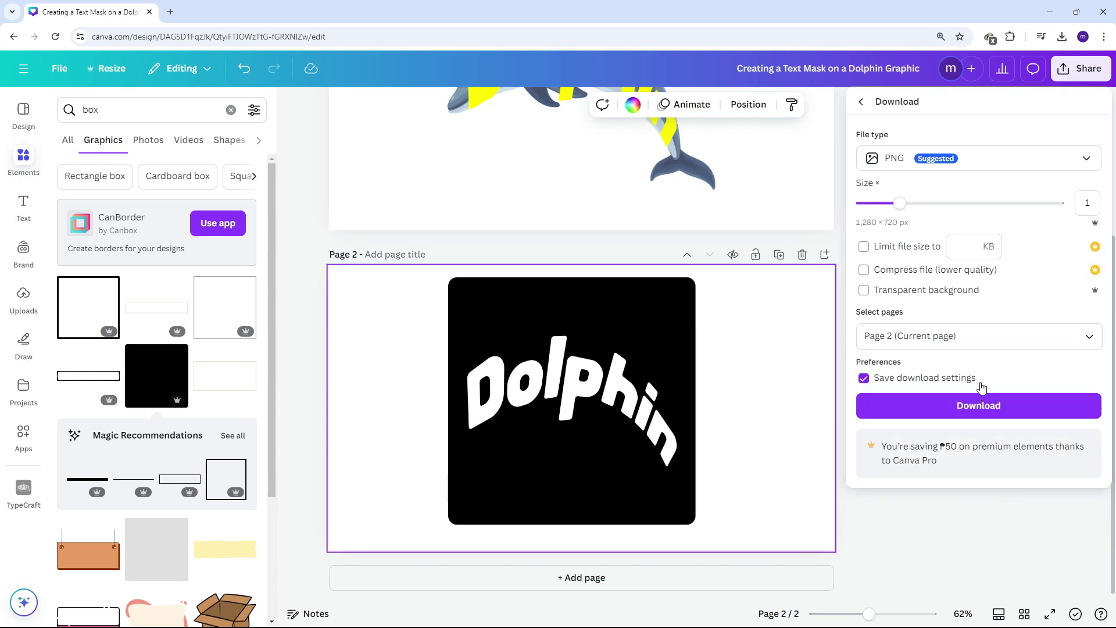
click(985, 406)
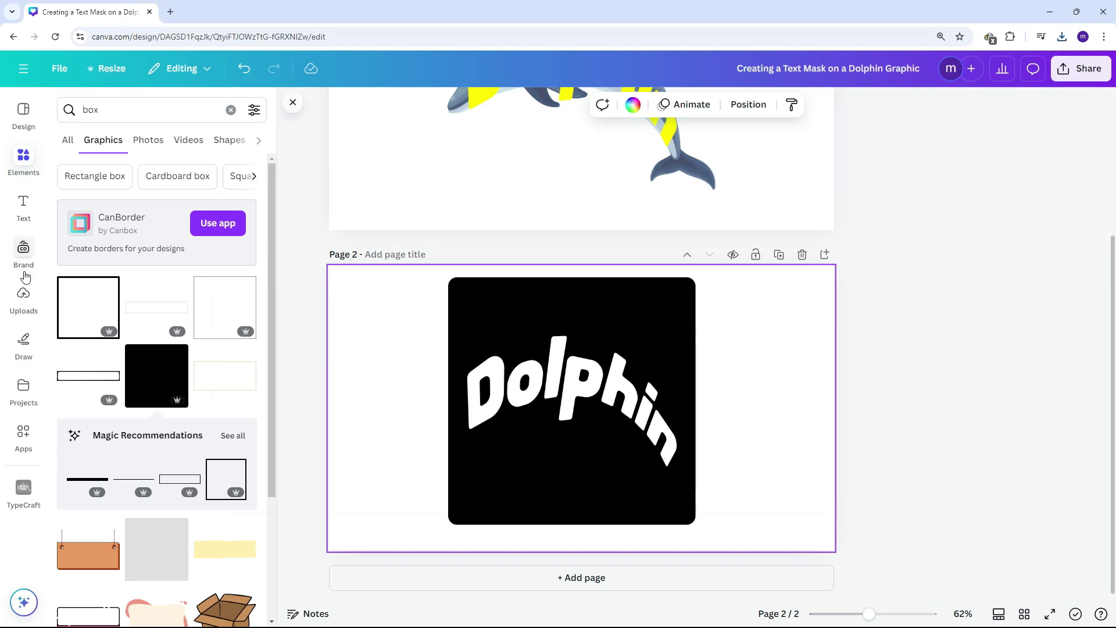
Upload the exported Dolphin PNG to Uploads.
click(24, 295)
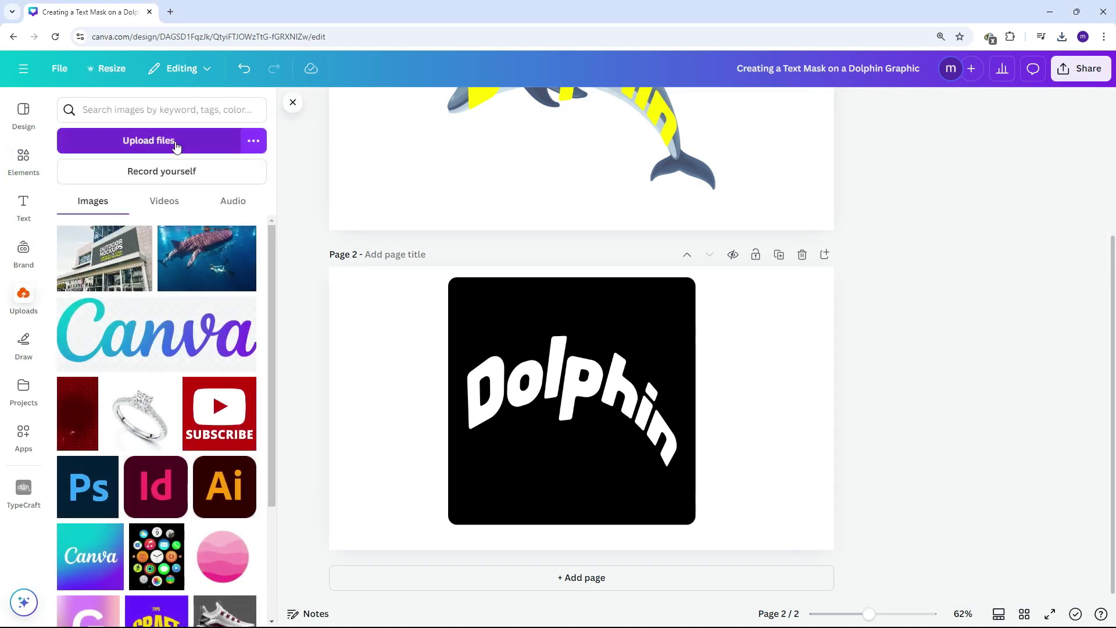
click(175, 141)
click(153, 100)
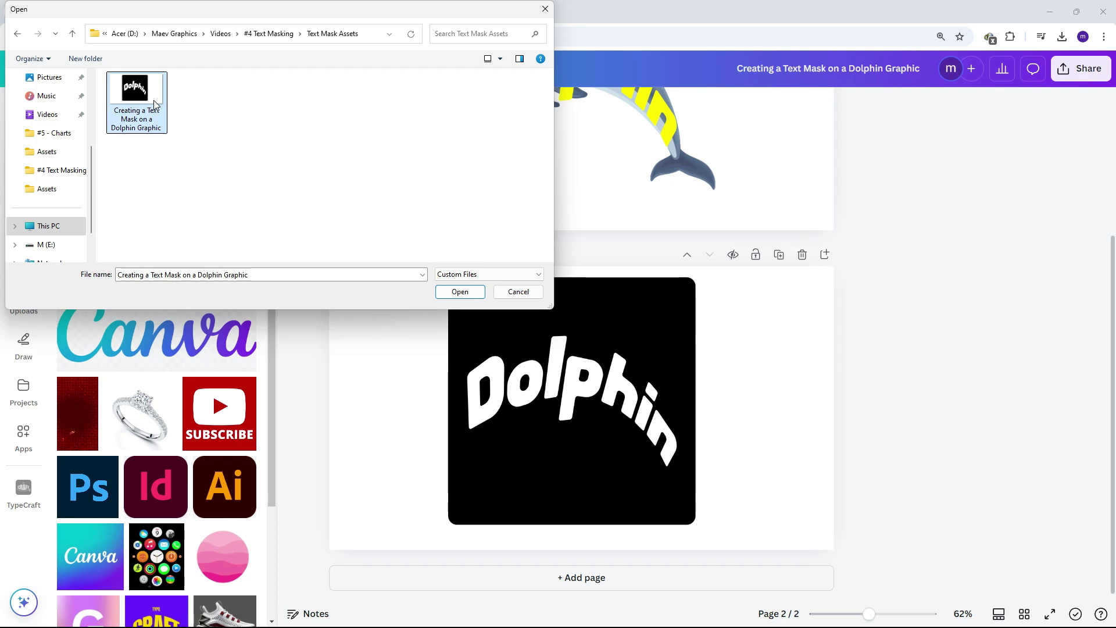
double_click(154, 100)
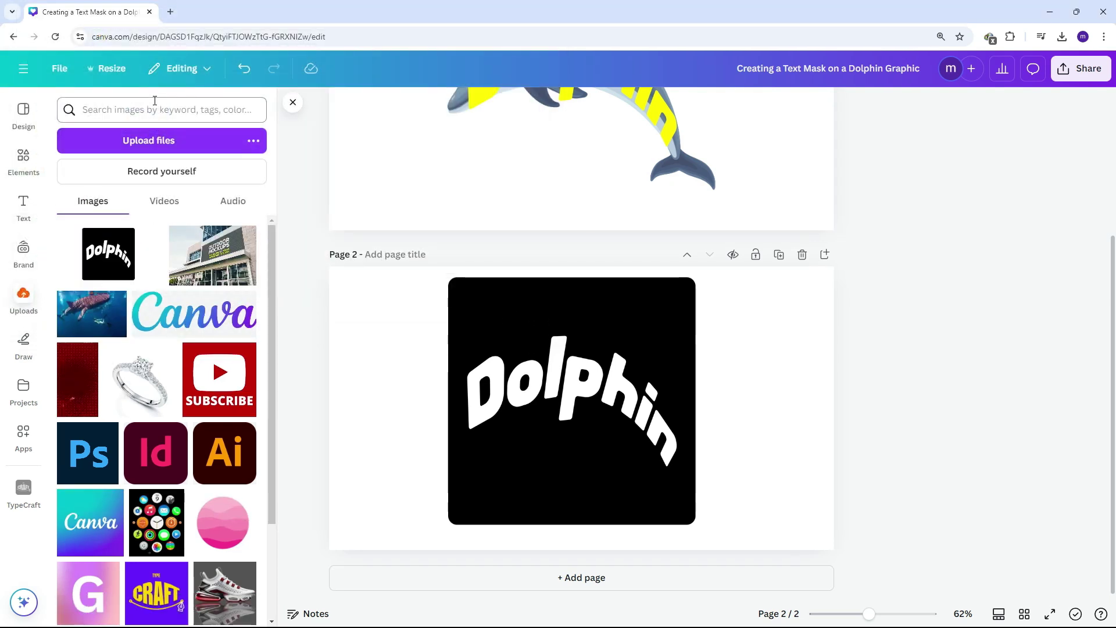
Add a third page and place the uploaded Dolphin image, stretched to fill it.
click(825, 254)
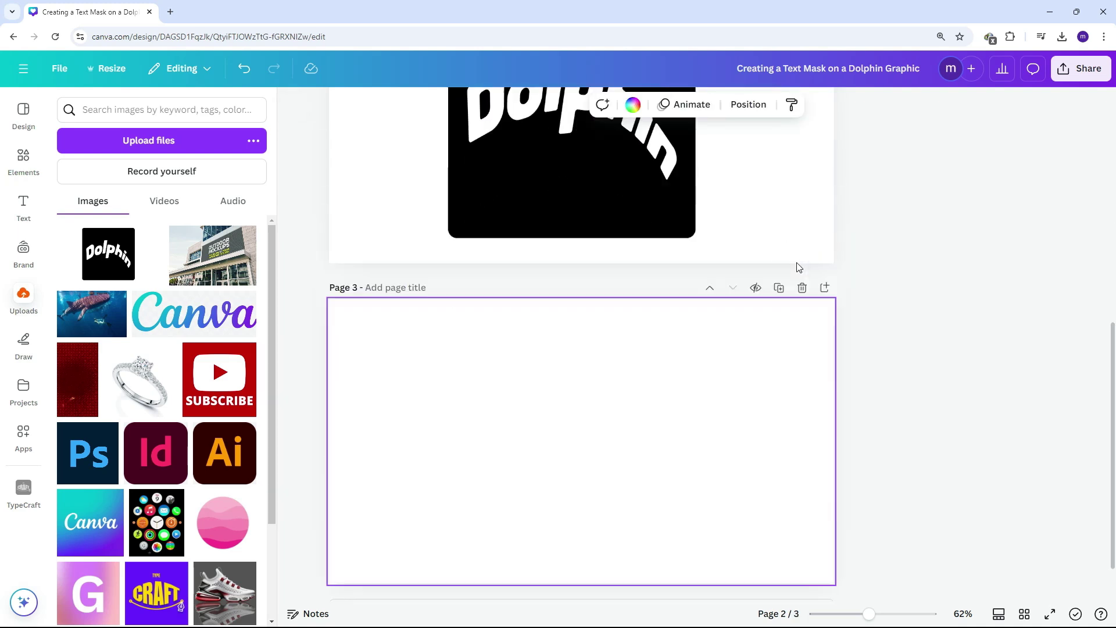
click(108, 253)
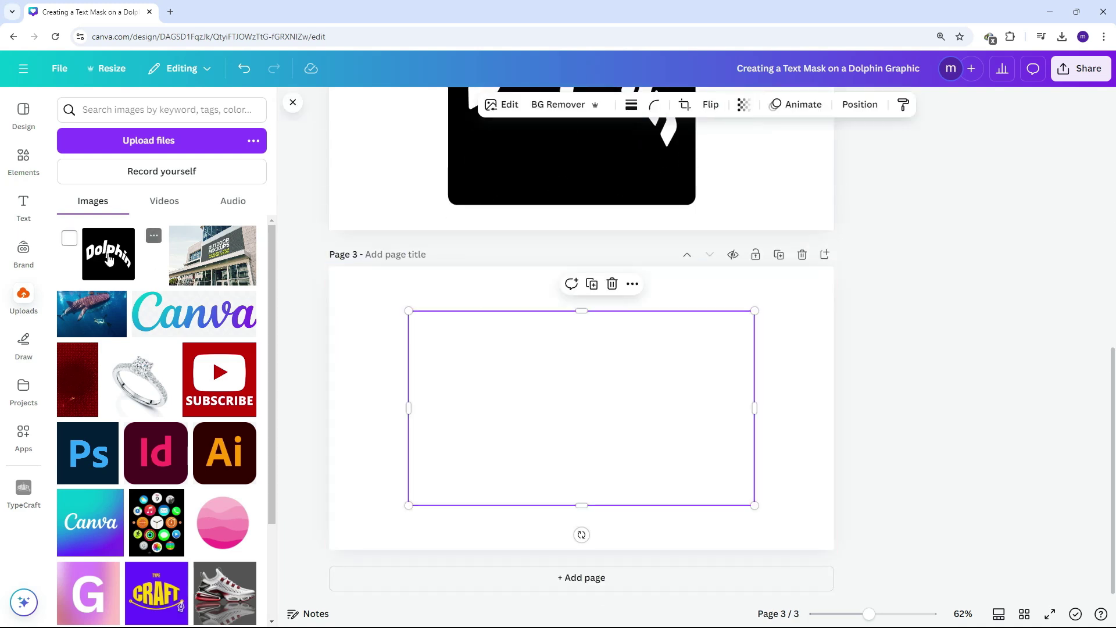
drag(755, 310, 841, 278)
drag(391, 511, 328, 550)
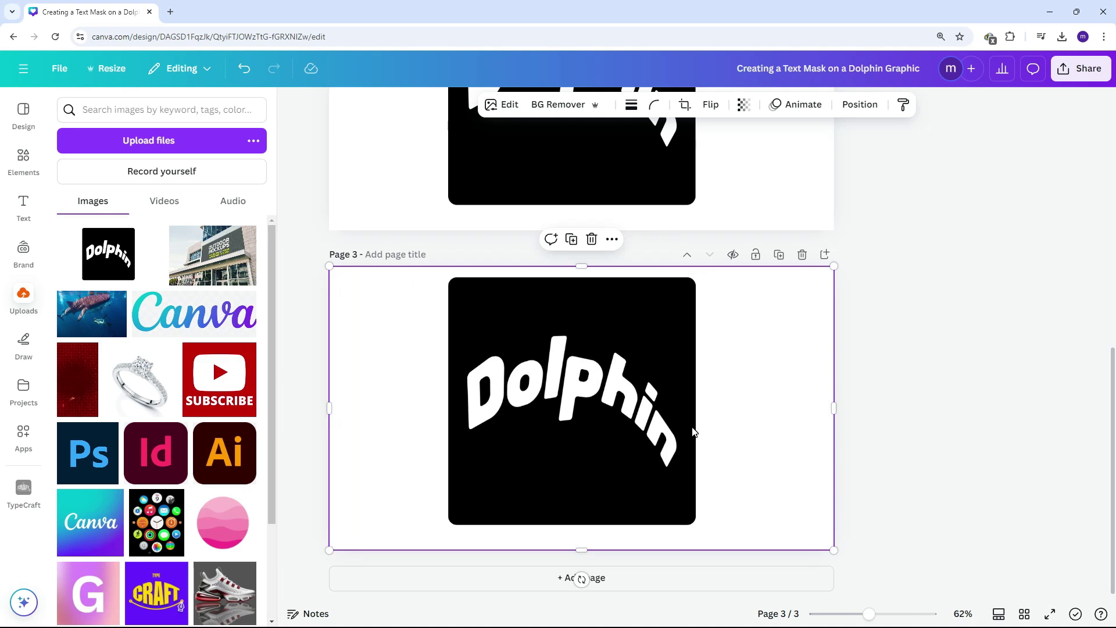
scroll(693, 432, up, 9)
Copy the grey dolphin illustration from page 1 and paste it onto page 3.
click(635, 218)
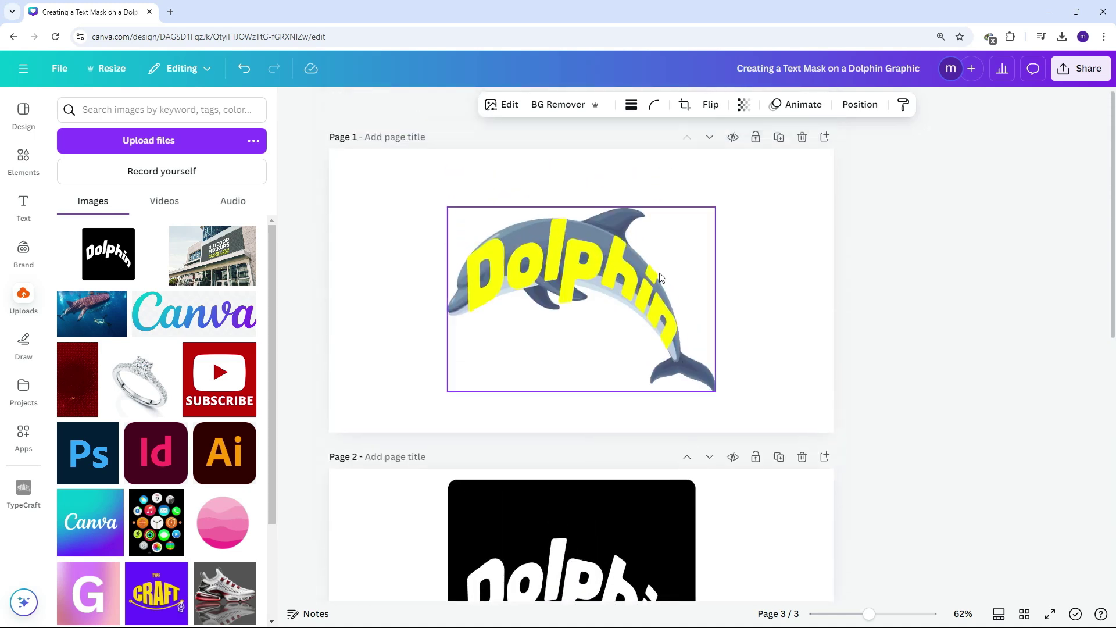
key(ctrl+c)
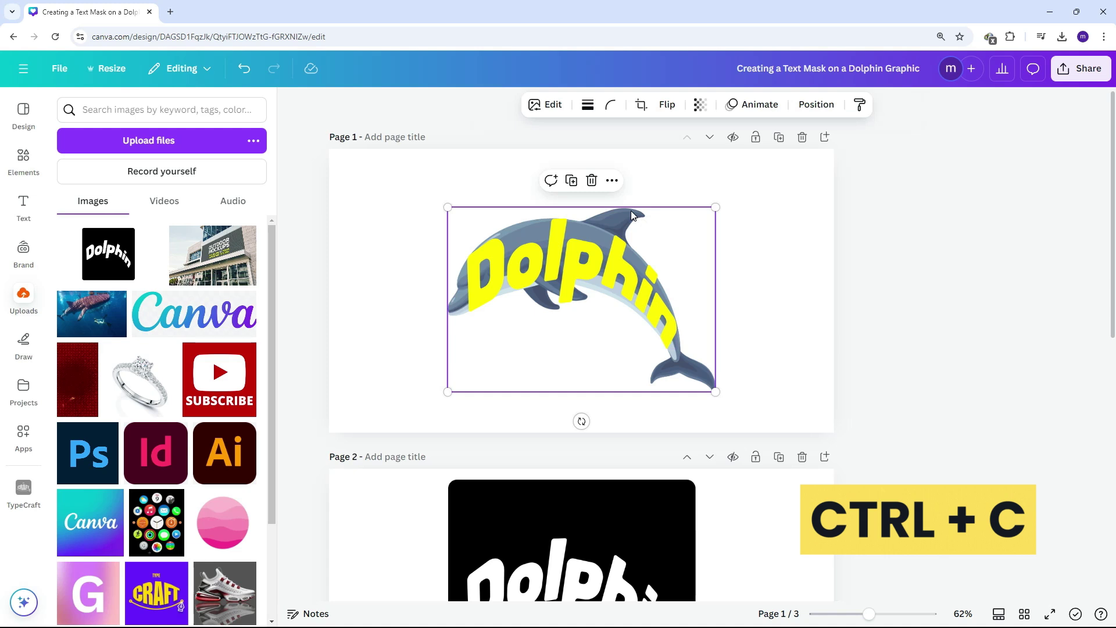
scroll(632, 215, down, 9)
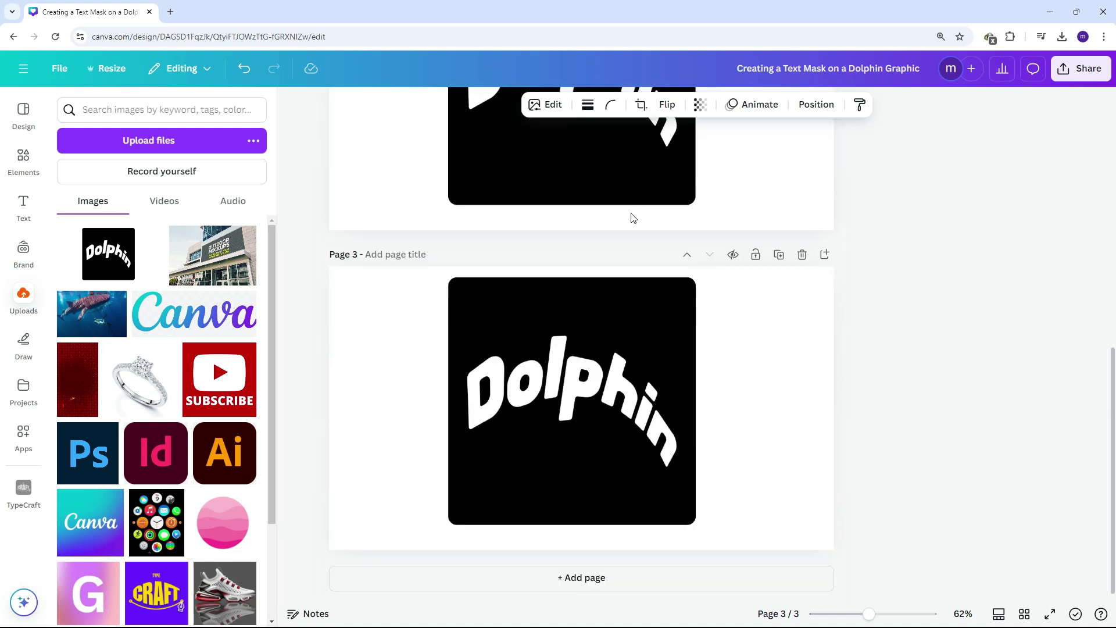
key(ctrl+v)
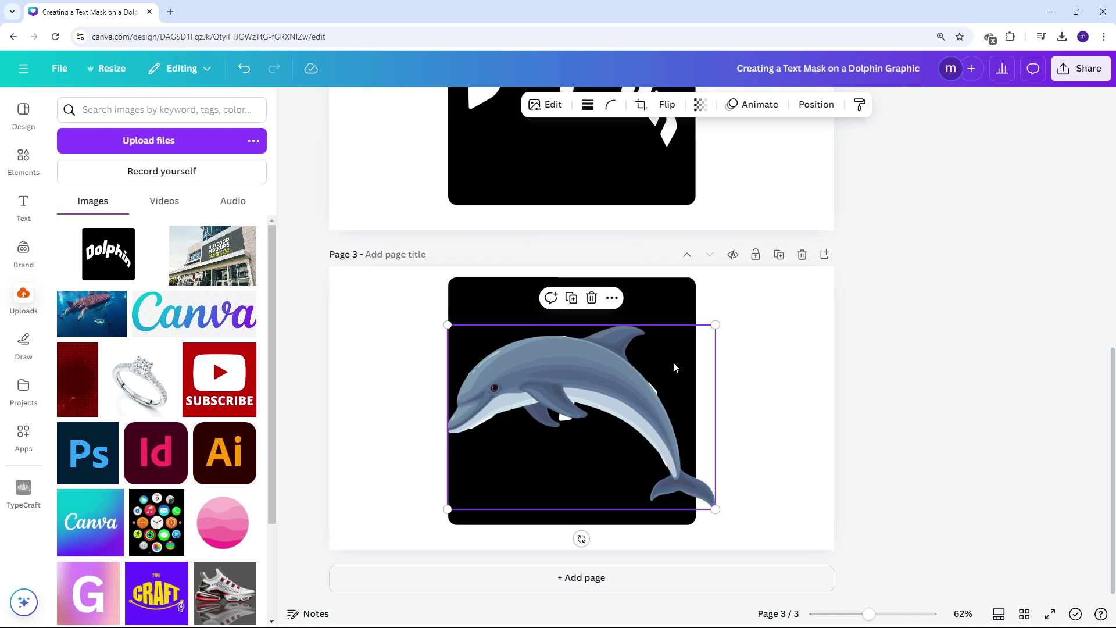
Send the dolphin behind the Dolphin text image and remove that image's background.
right_click(629, 384)
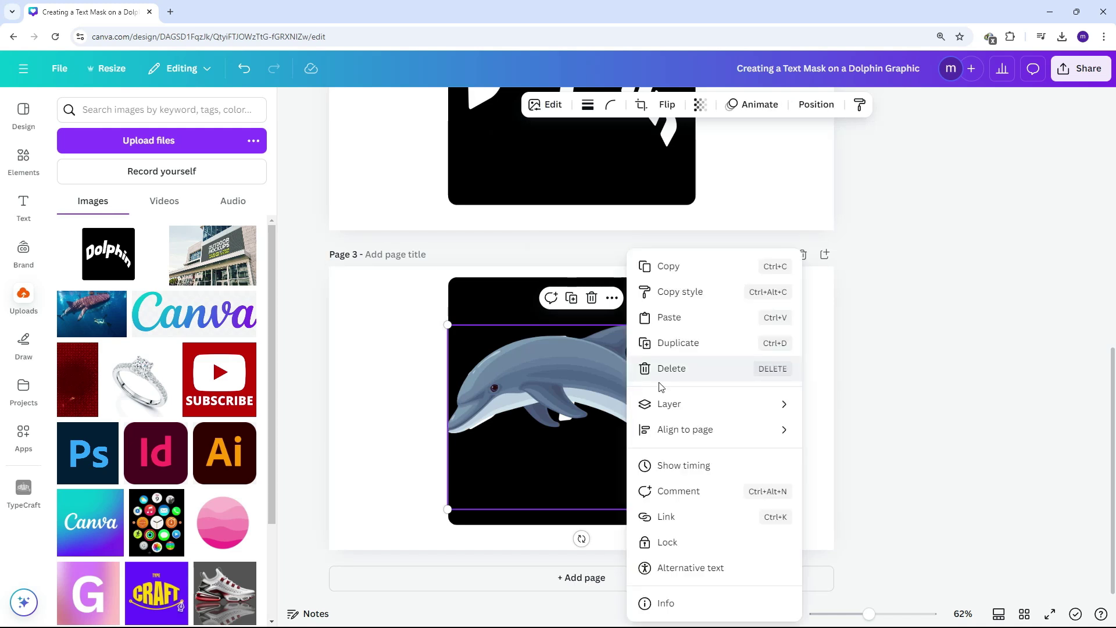
mouse_move(752, 407)
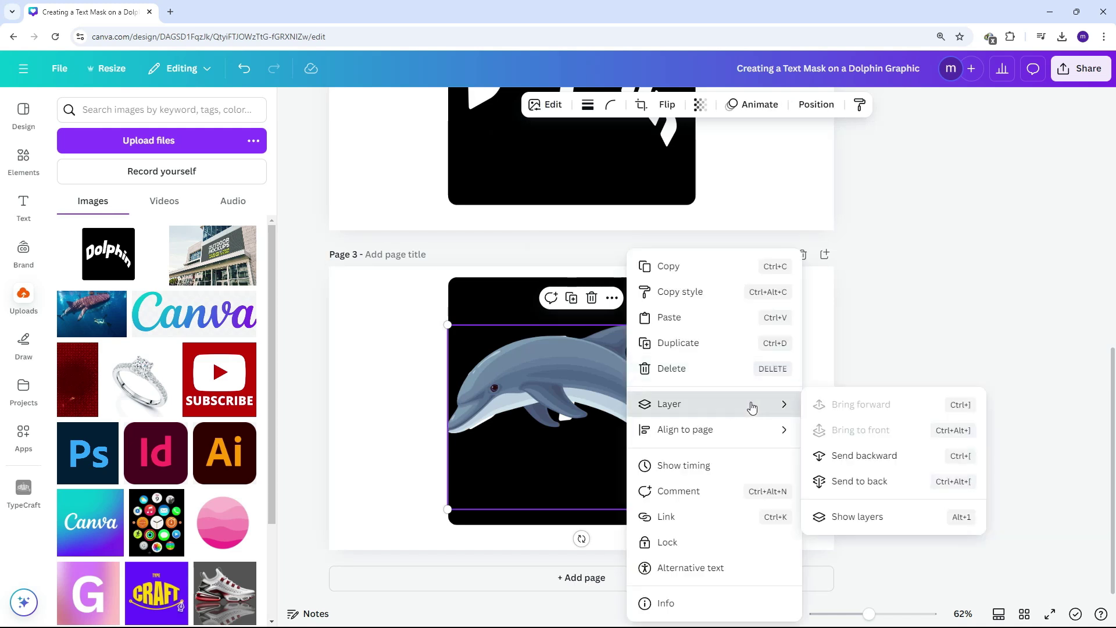
click(859, 482)
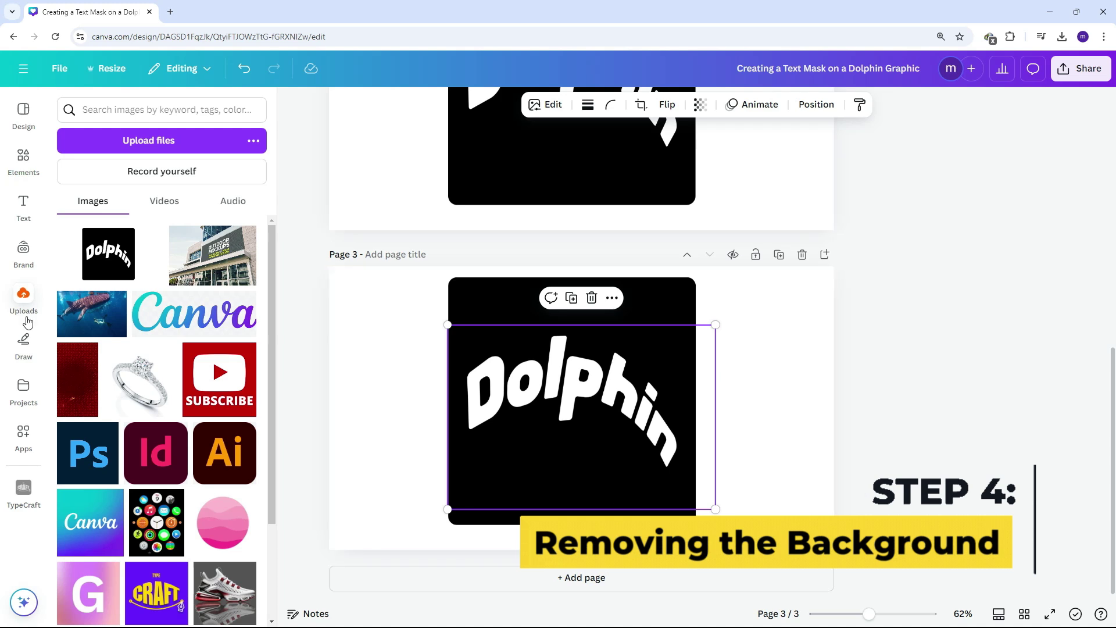
click(684, 287)
click(546, 104)
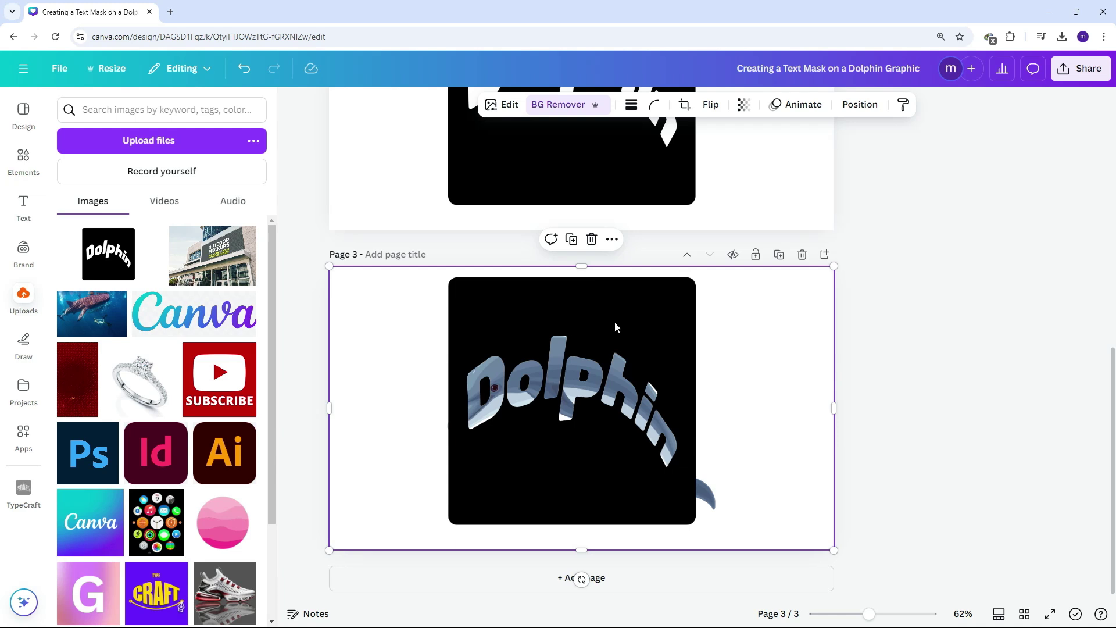
Cover the dolphin's protruding tail with a small black square, then duplicate it.
click(24, 159)
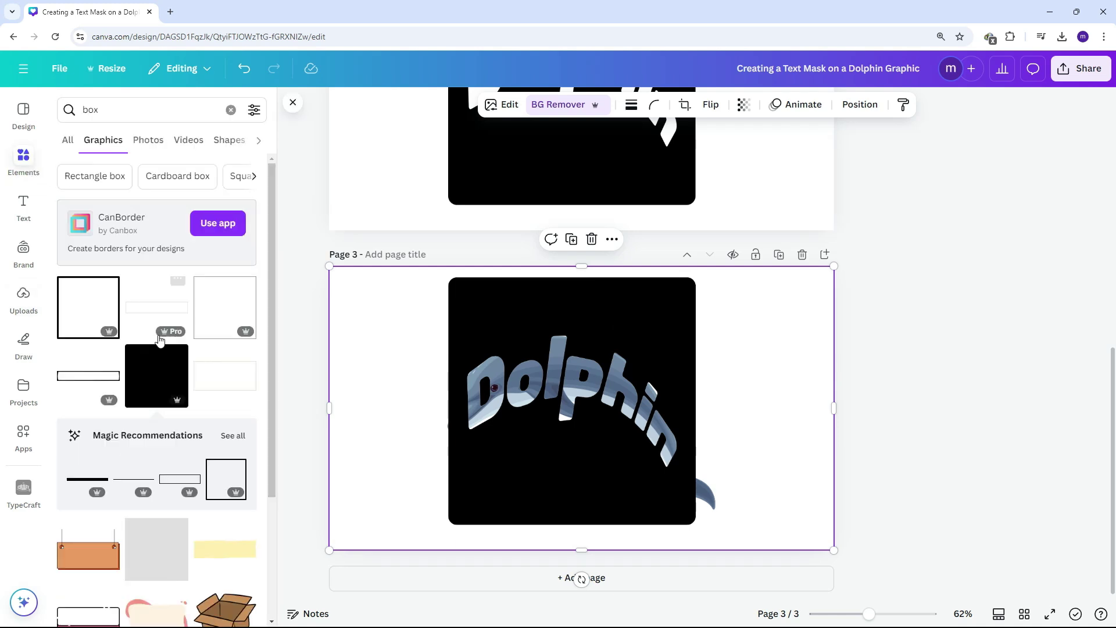
click(154, 371)
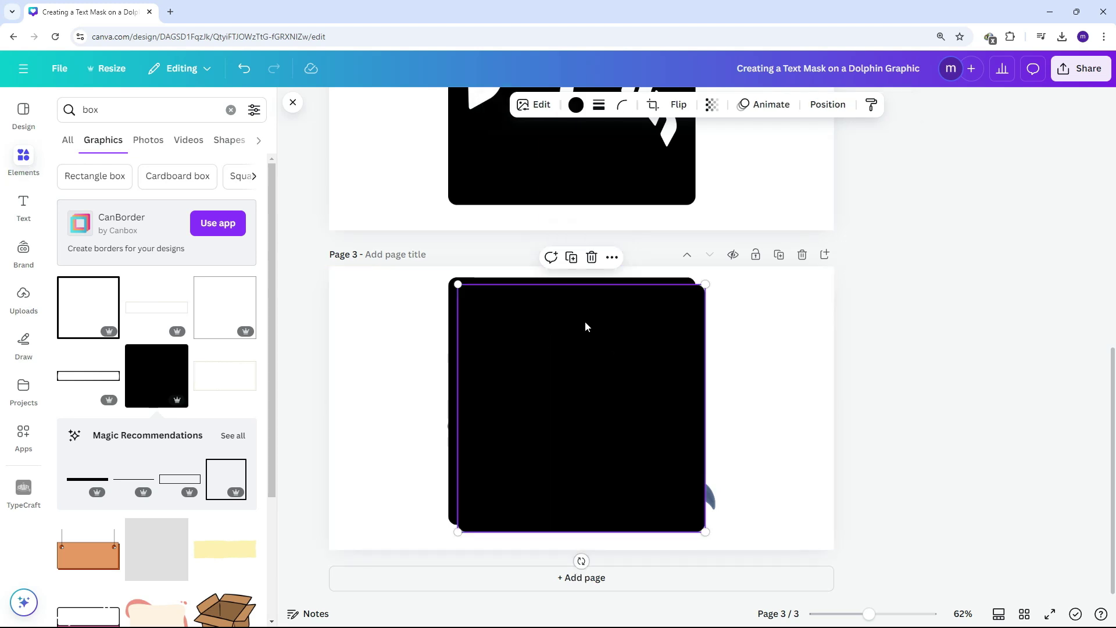
drag(708, 284, 555, 433)
drag(517, 488, 420, 459)
key(ctrl+d)
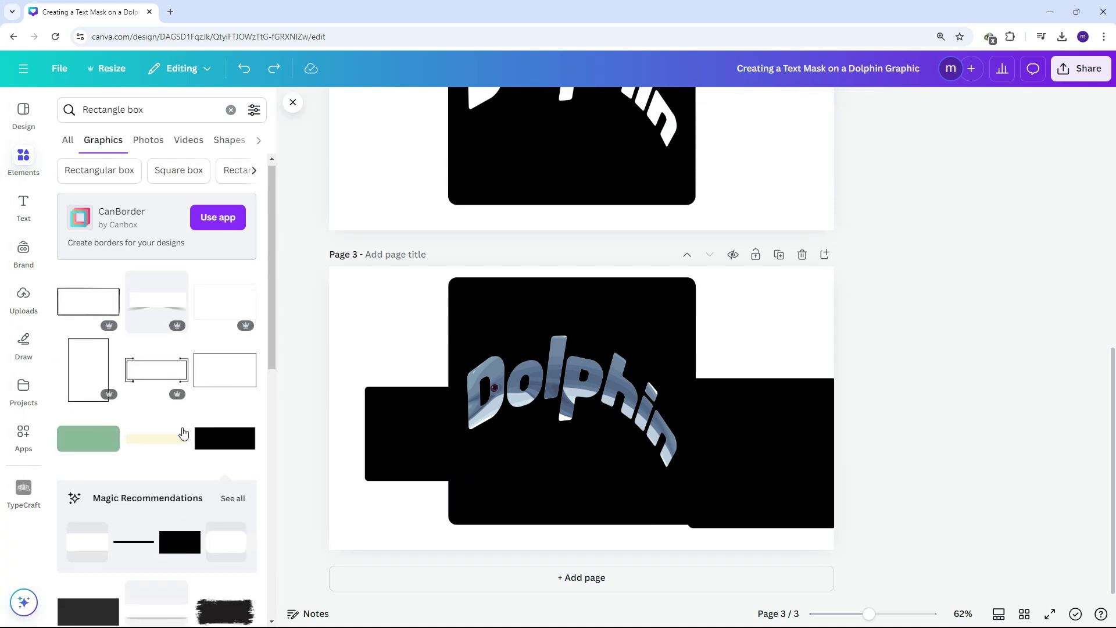
Stretch a black rectangle over all of page 3 and send it behind the Dolphin text.
click(225, 444)
drag(680, 361, 841, 275)
drag(482, 465, 331, 562)
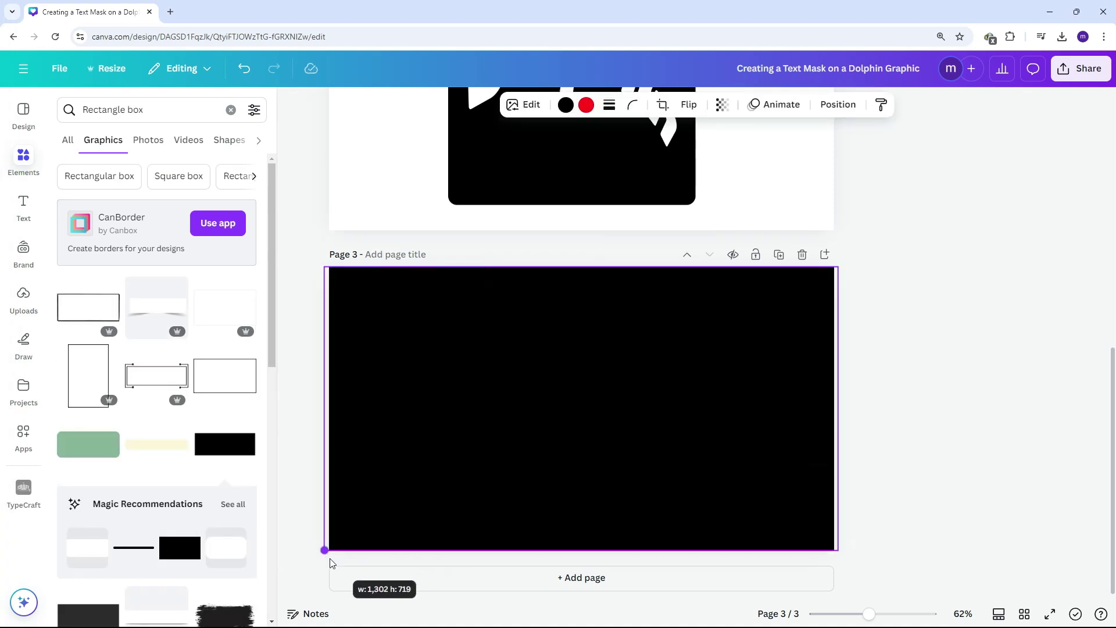
right_click(535, 407)
mouse_move(668, 401)
click(756, 481)
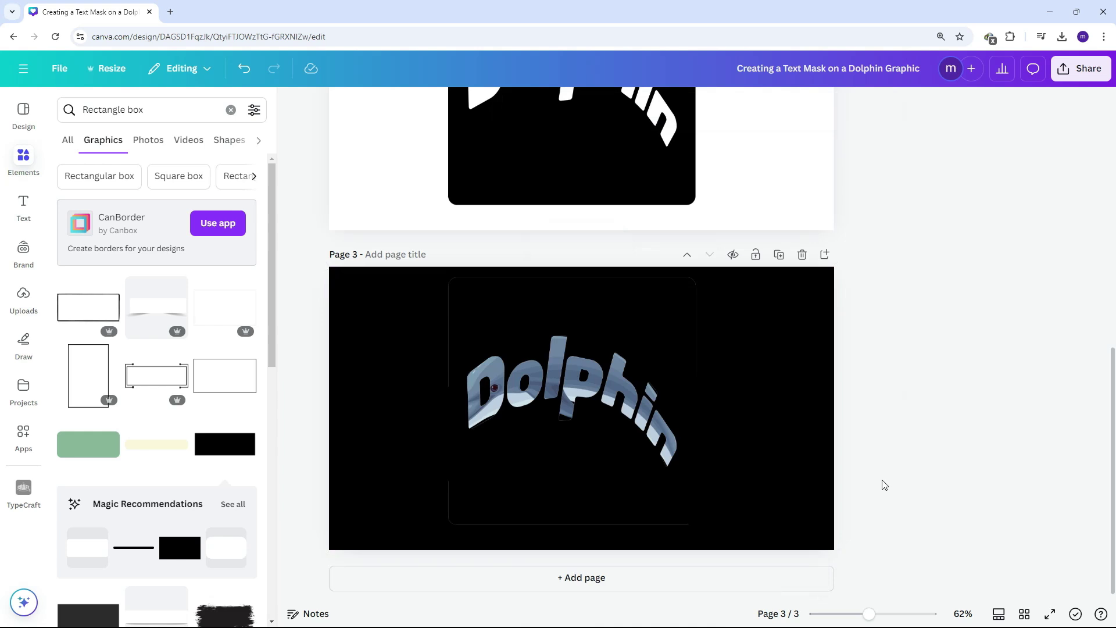
click(554, 529)
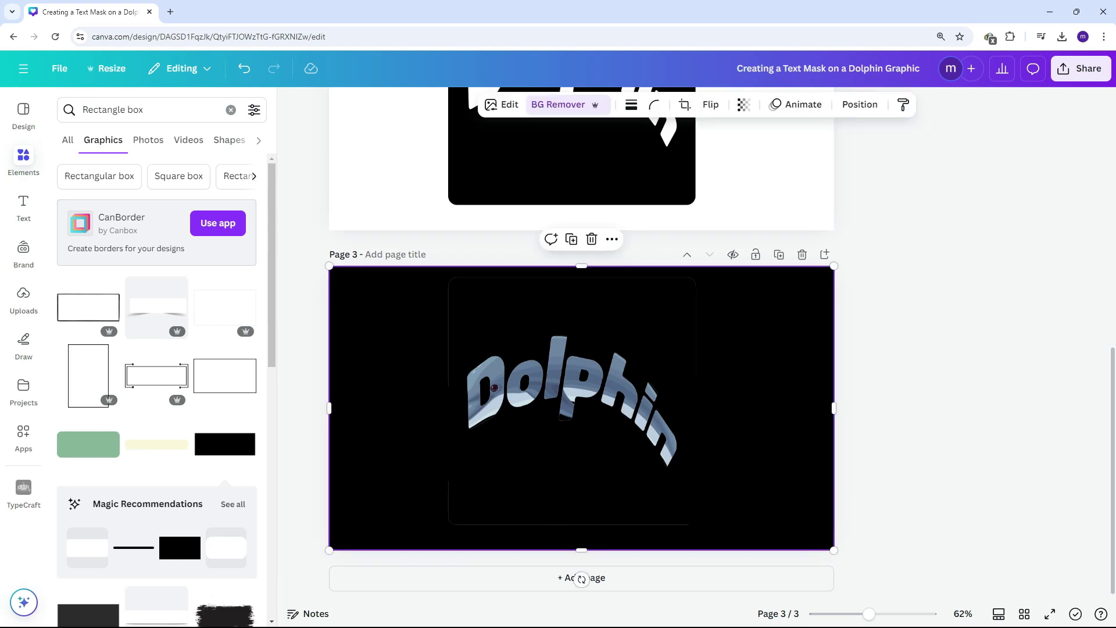
Download a PNG of page 3 only, with all other pages deselected.
click(1062, 69)
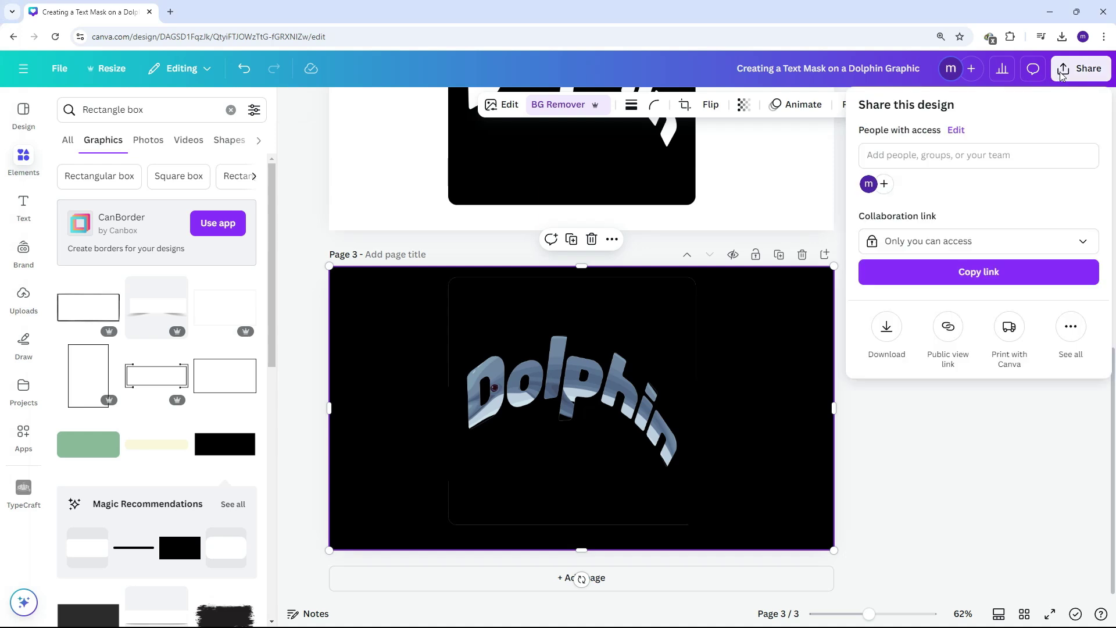
click(885, 329)
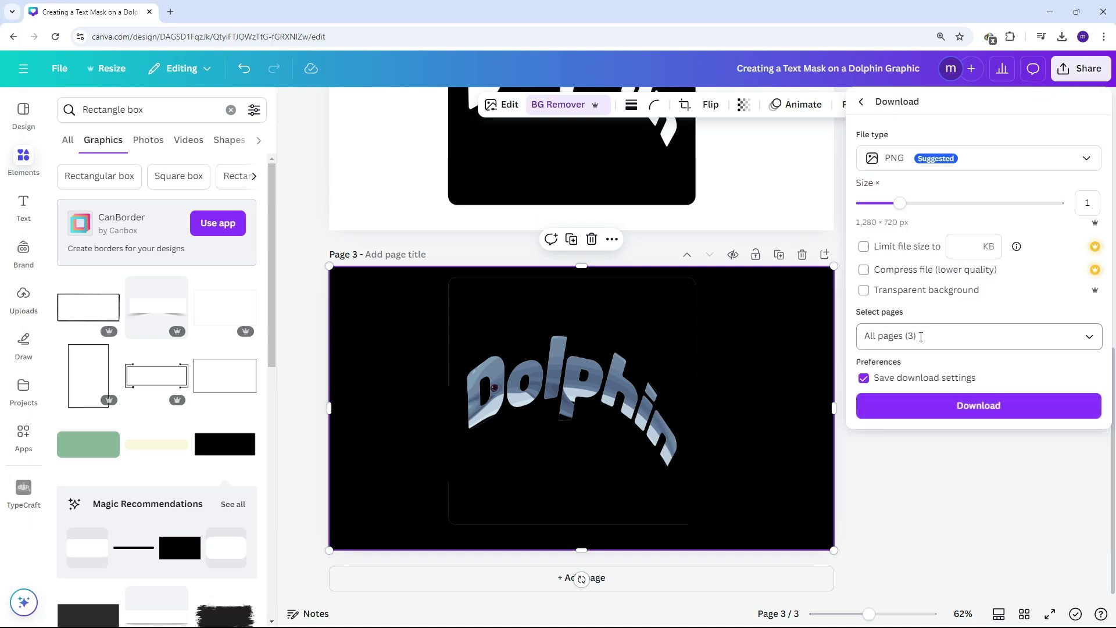
click(1093, 336)
click(1080, 373)
scroll(1081, 436, down, 1)
click(1080, 491)
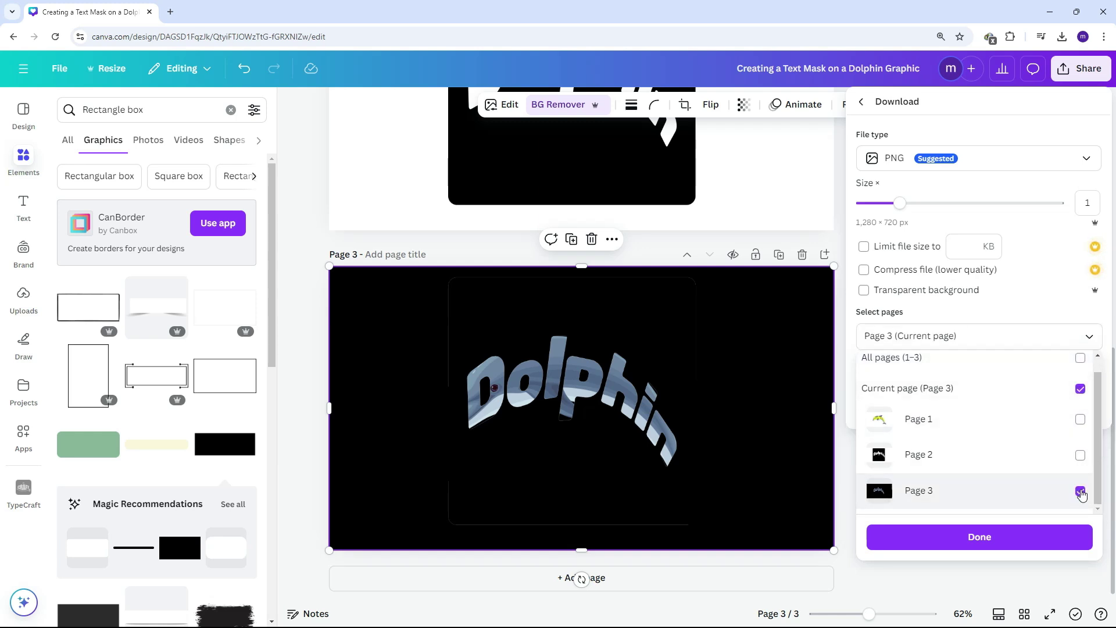
click(1020, 535)
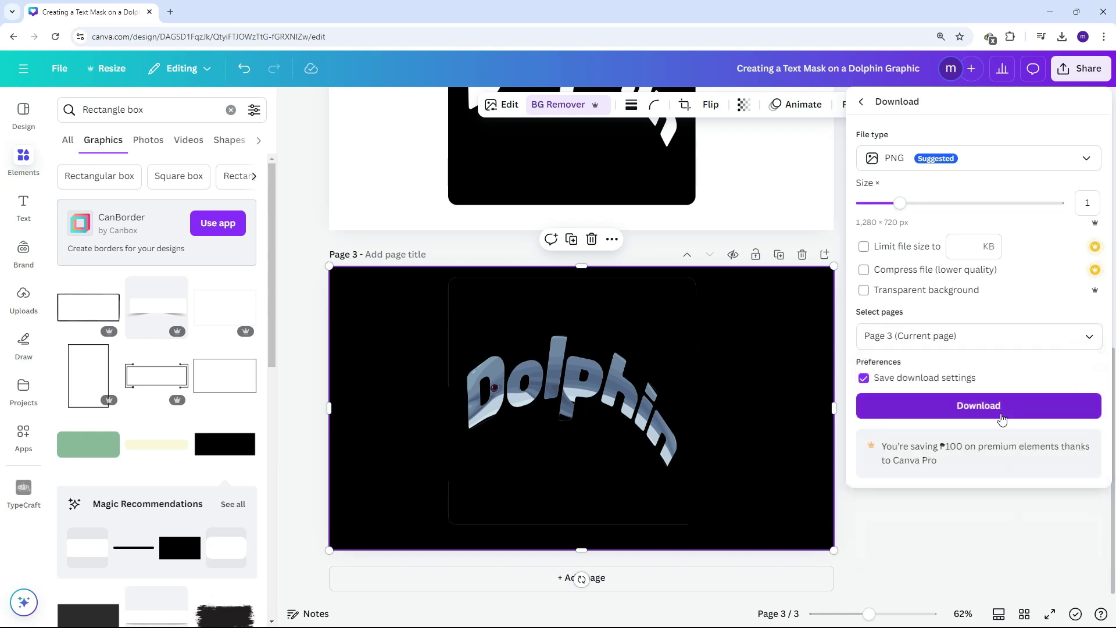
click(979, 406)
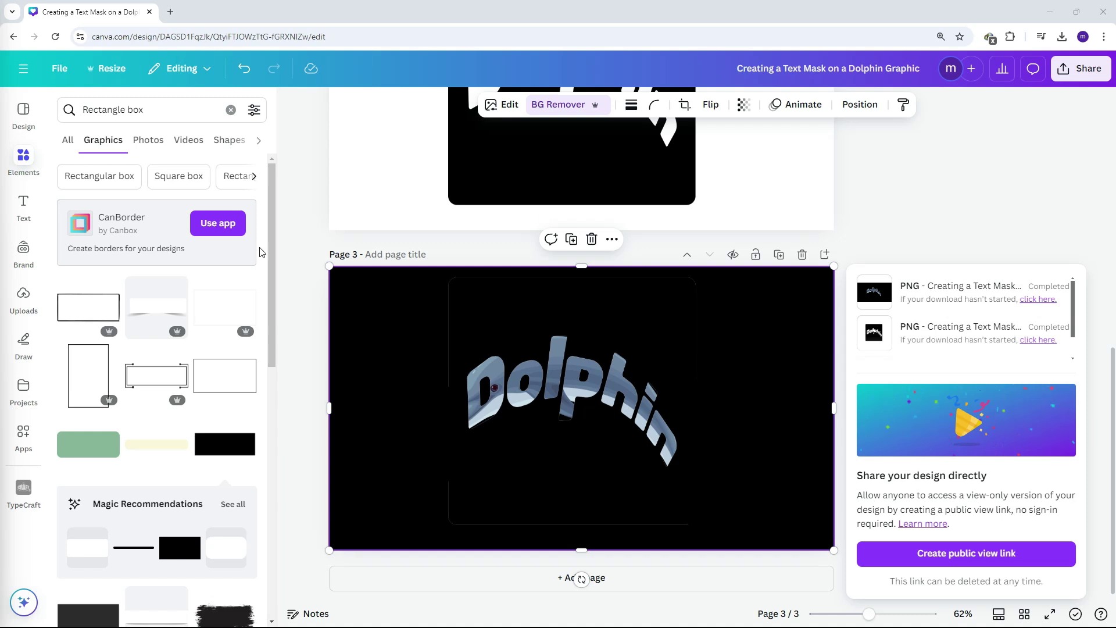
Upload the exported page-3 Dolphin image into Uploads.
click(24, 297)
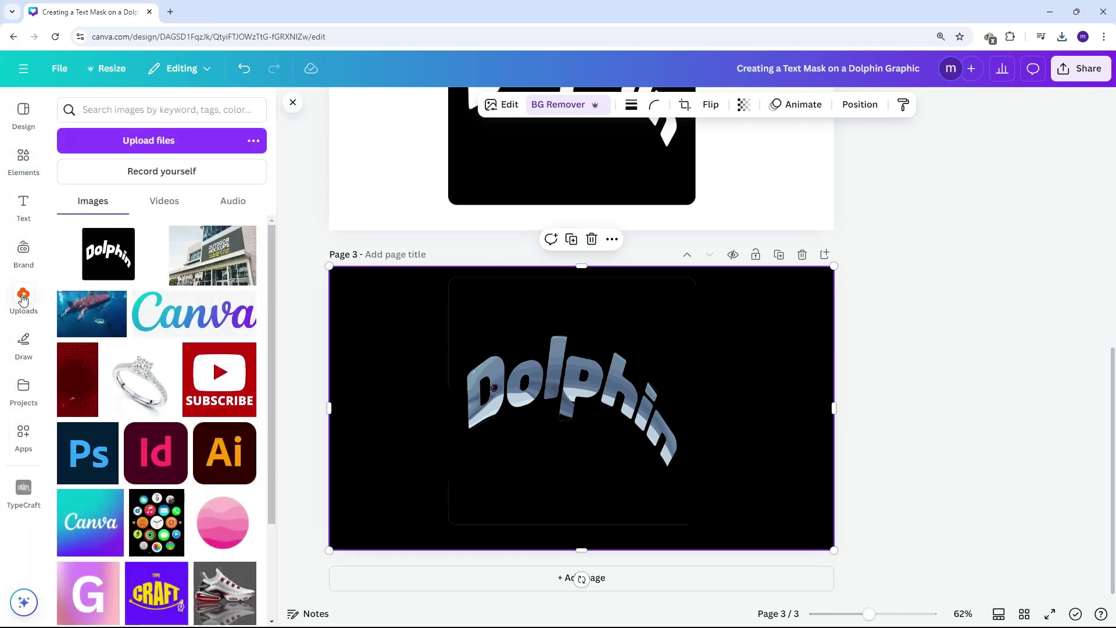
click(148, 141)
click(200, 114)
click(460, 292)
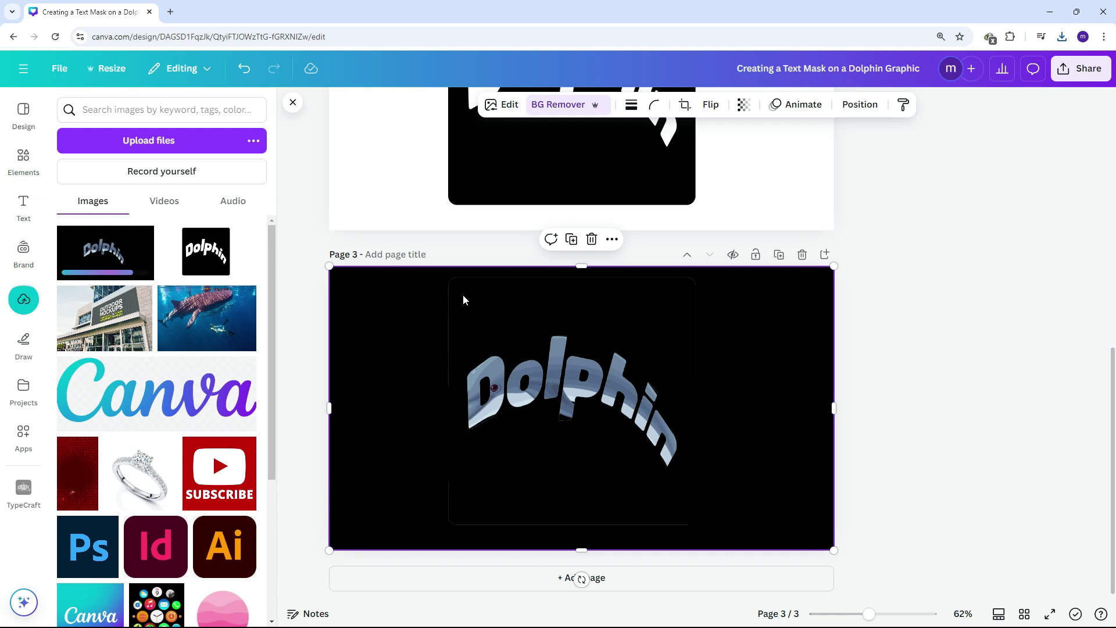
Add page 4, fill it with the Dolphin image, and remove its black background.
click(825, 255)
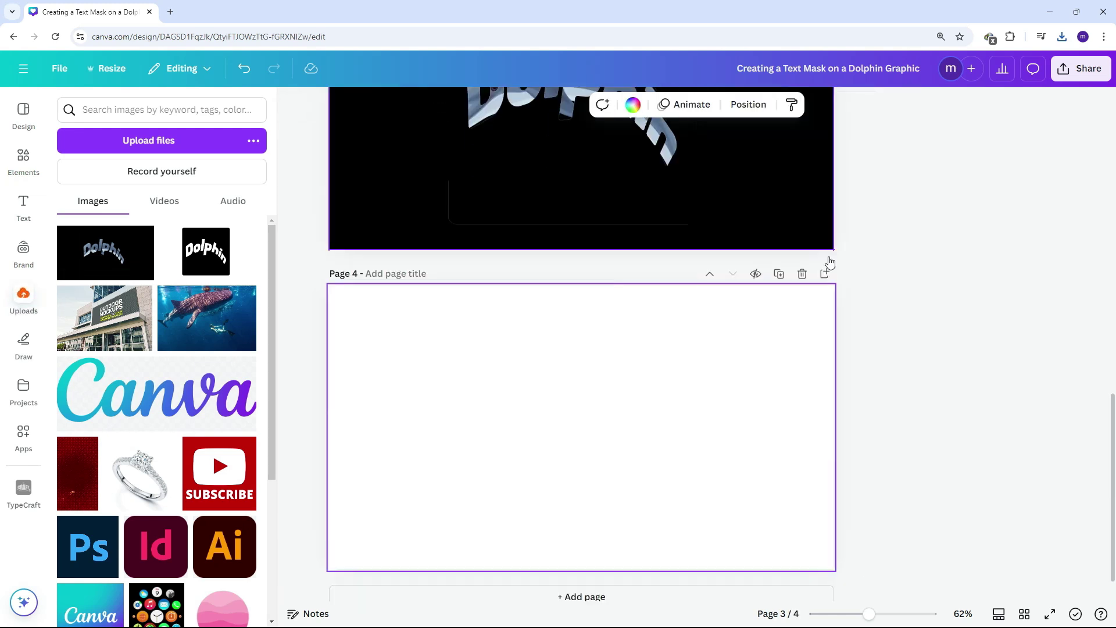
click(111, 255)
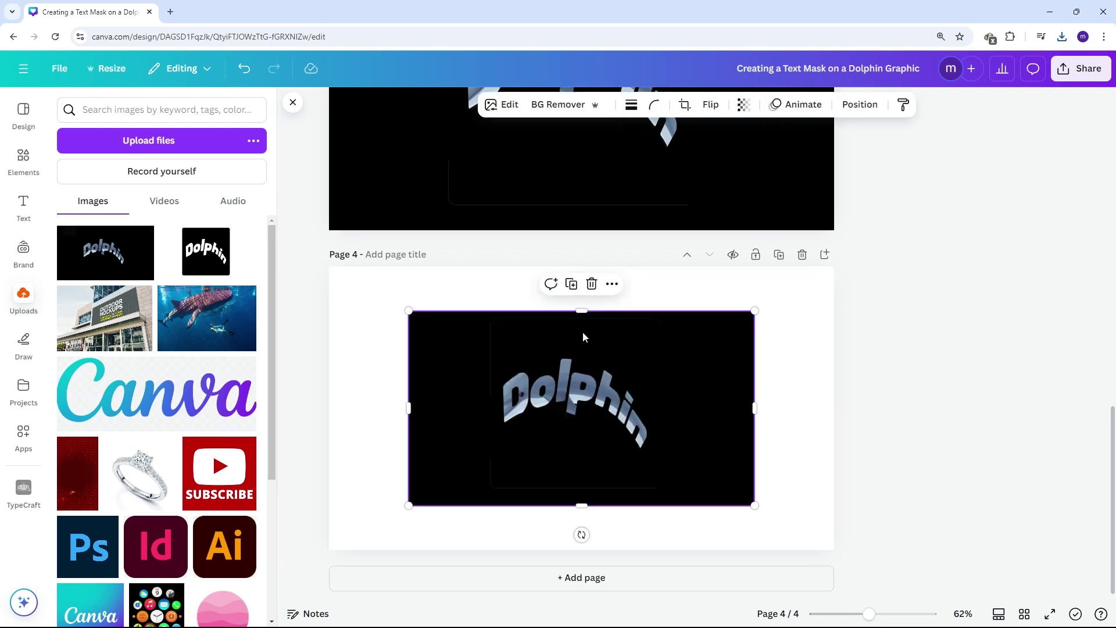
drag(755, 312, 834, 267)
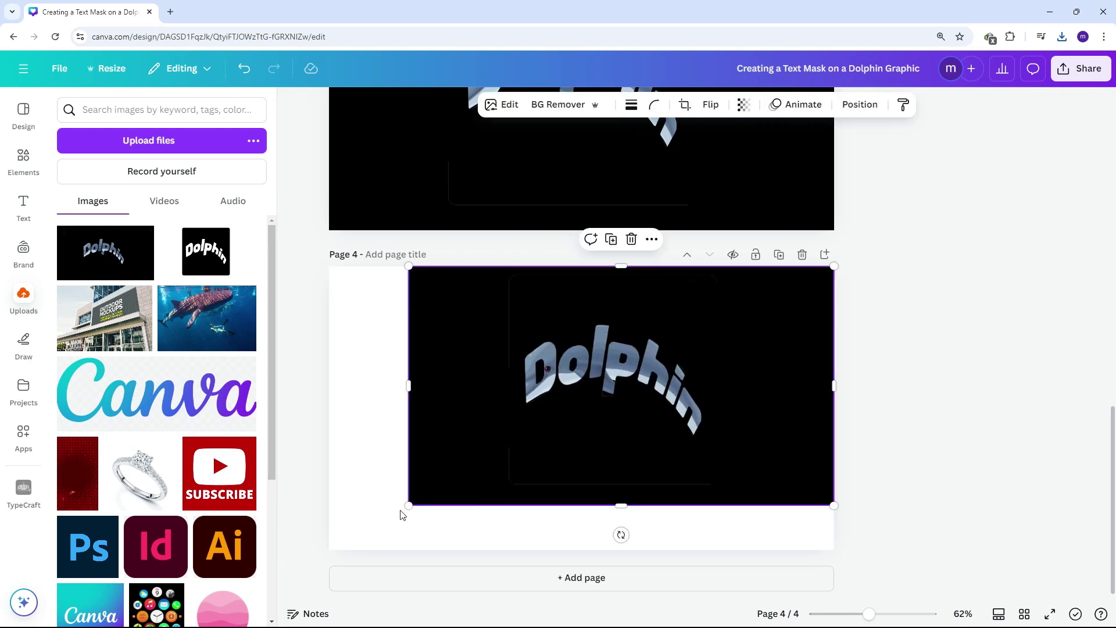
drag(409, 506, 335, 556)
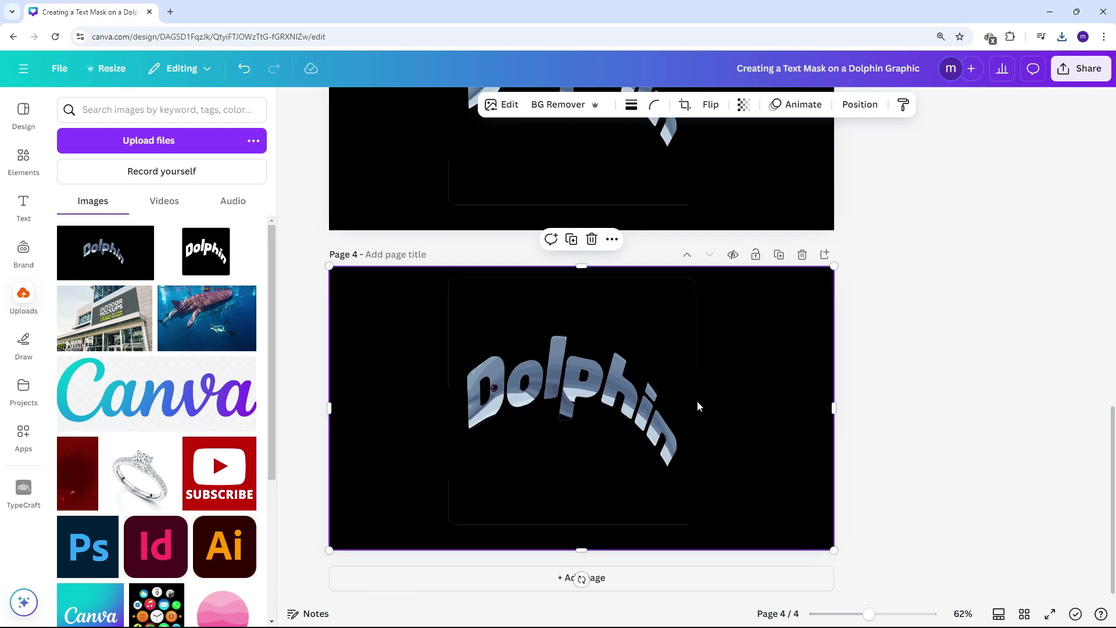
click(557, 111)
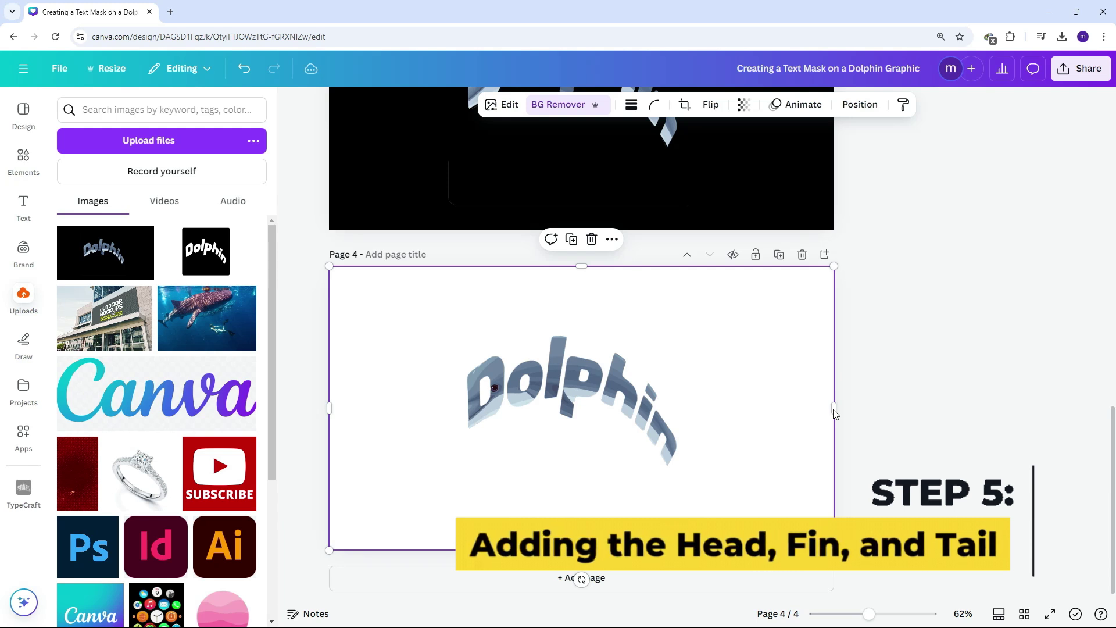
scroll(793, 346, up, 14)
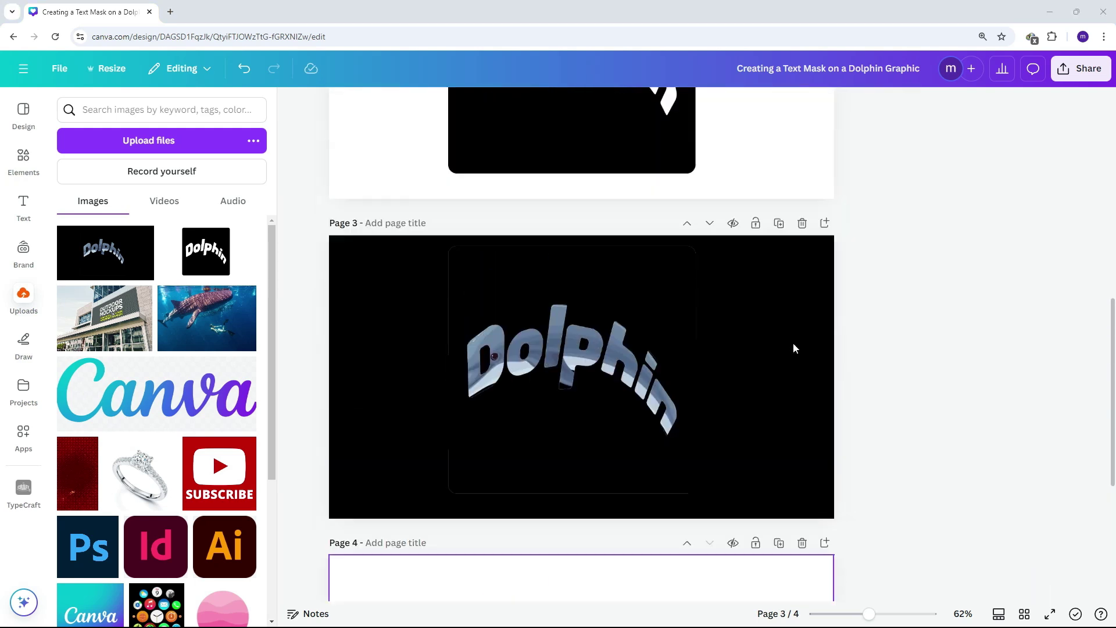
Copy the dolphin graphic from page 1 and paste it onto page 4.
click(629, 210)
key(ctrl+c)
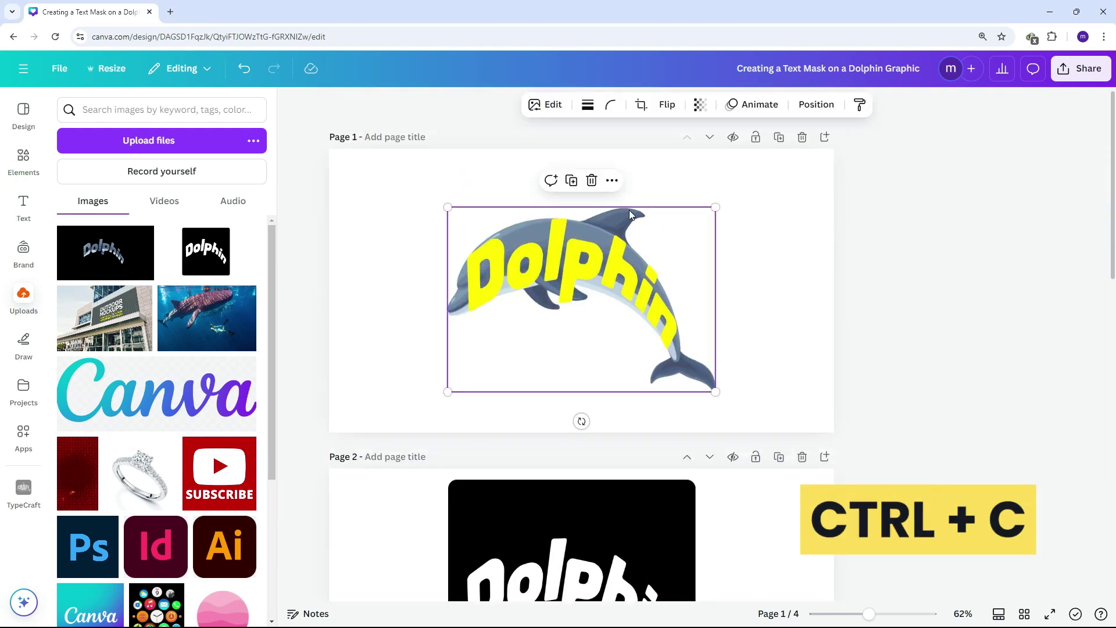
scroll(629, 210, down, 3)
scroll(629, 215, down, 10)
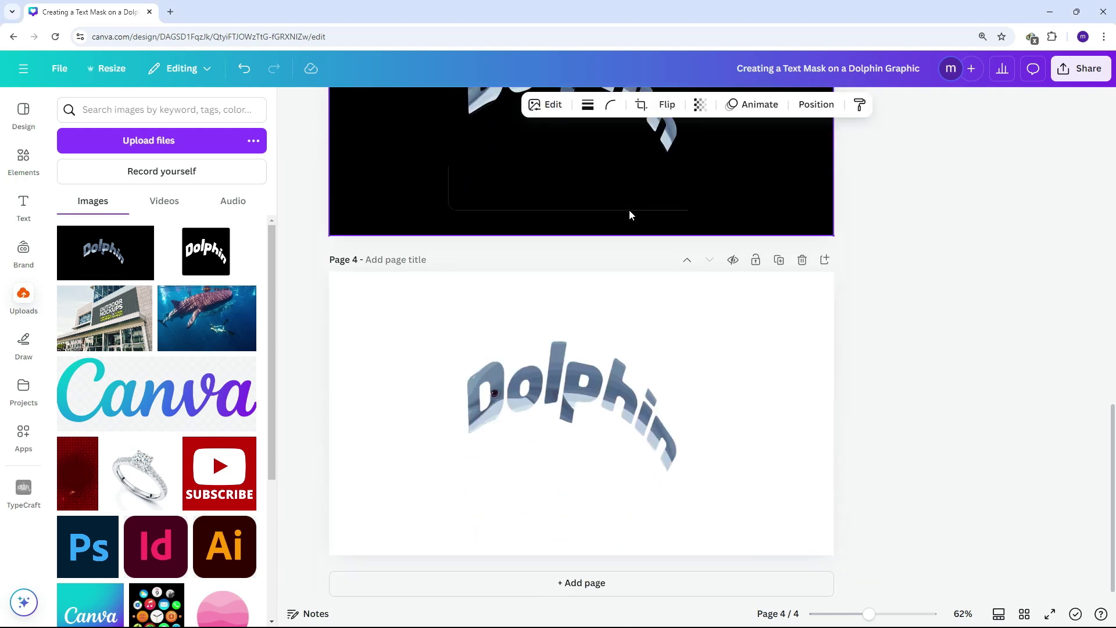
key(ctrl+v)
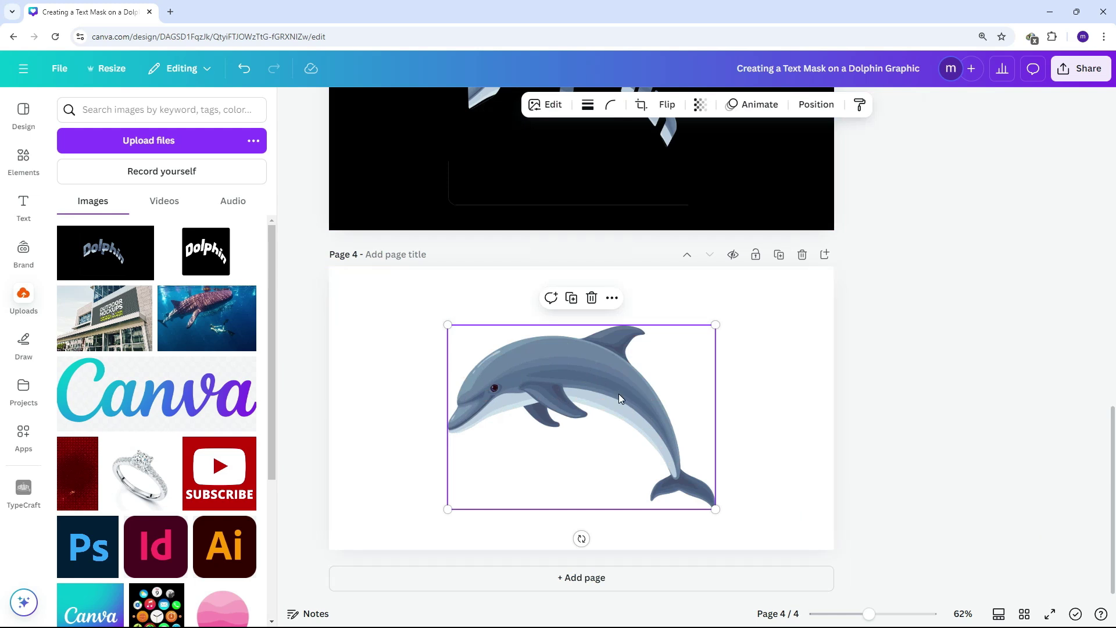
Crop the pasted dolphin down to just its head beside the 'D'.
click(641, 106)
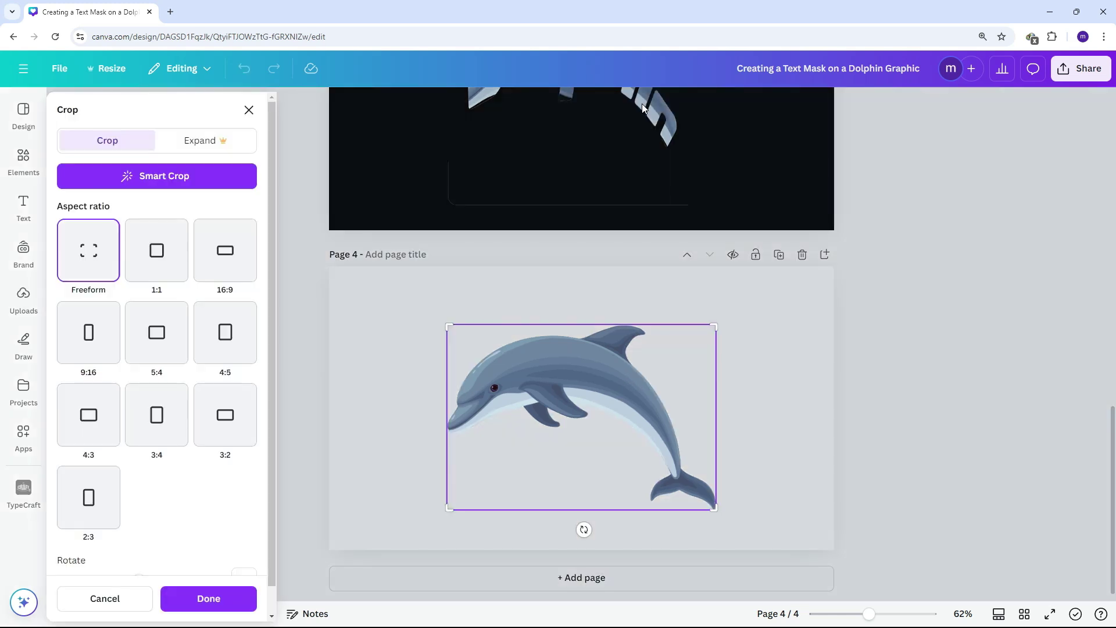
drag(714, 505, 477, 434)
drag(478, 326, 475, 366)
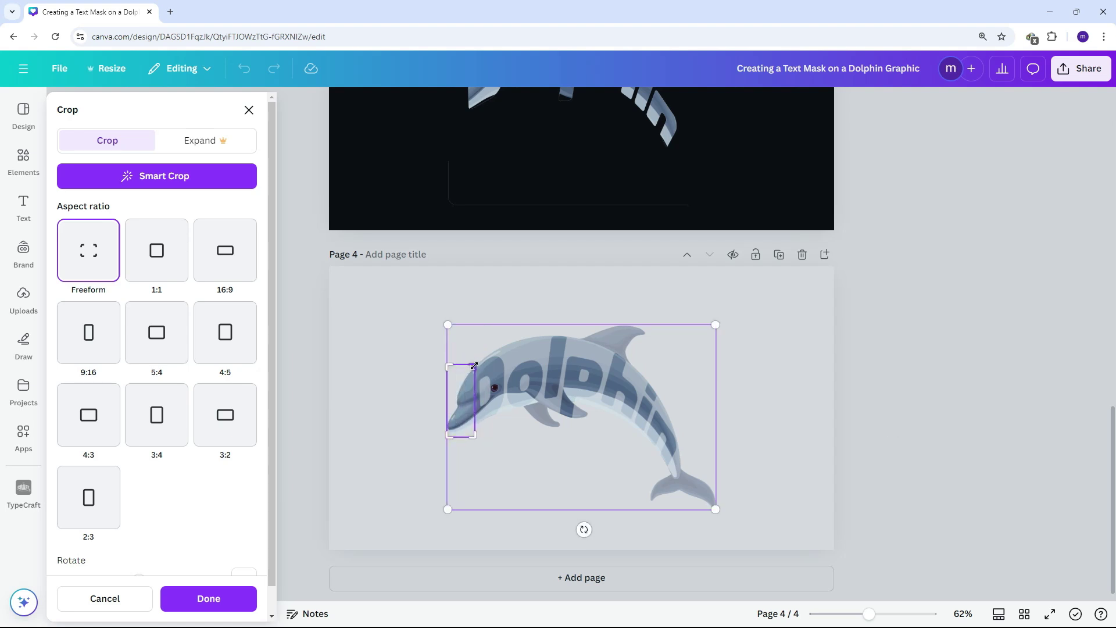
click(895, 456)
click(895, 482)
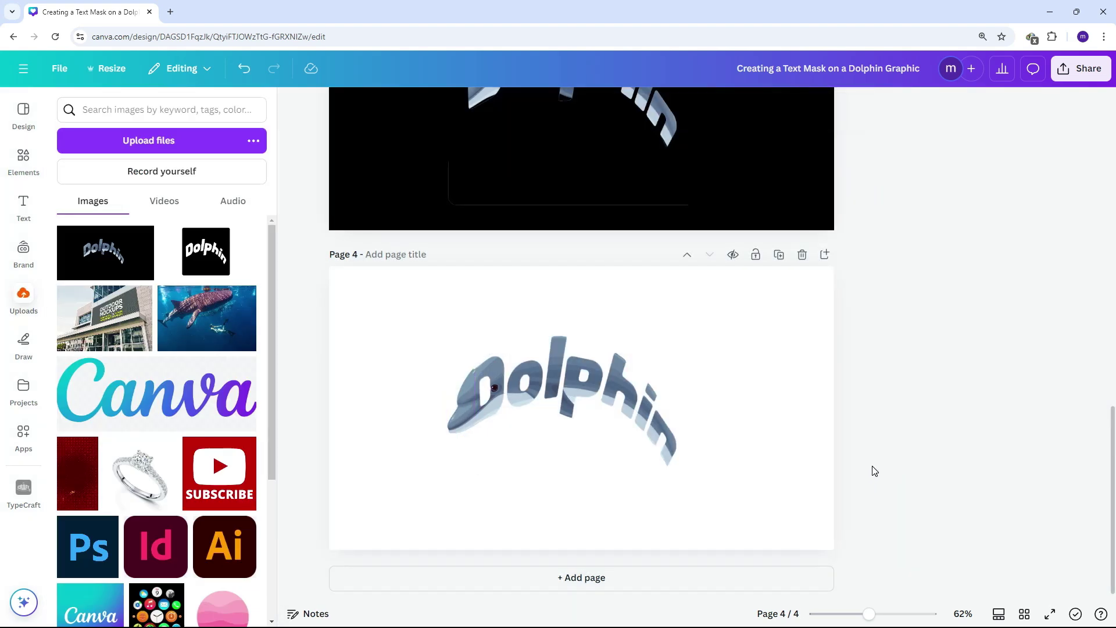
scroll(875, 471, up, 15)
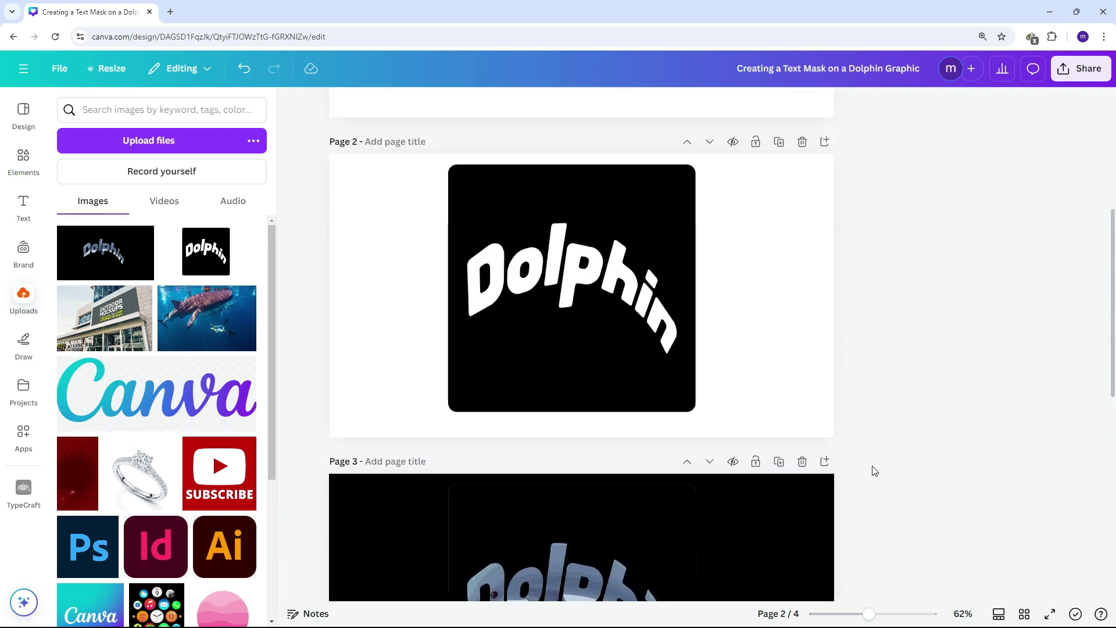
Paste the dolphin again on page 4 and crop it to only the tail at the 'n'.
click(633, 211)
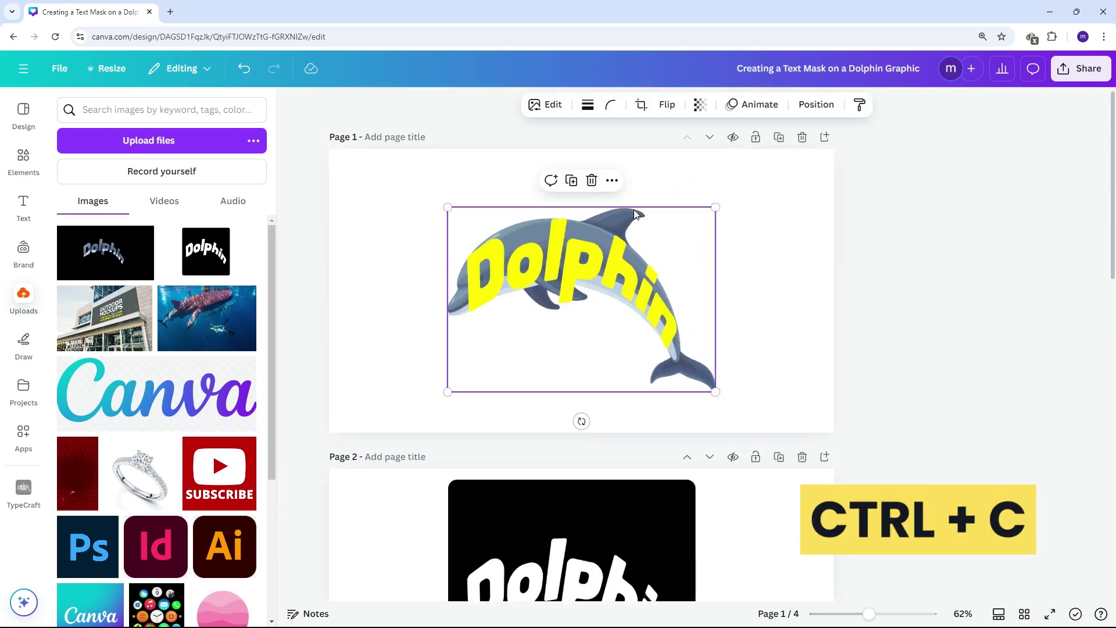
scroll(636, 209, down, 15)
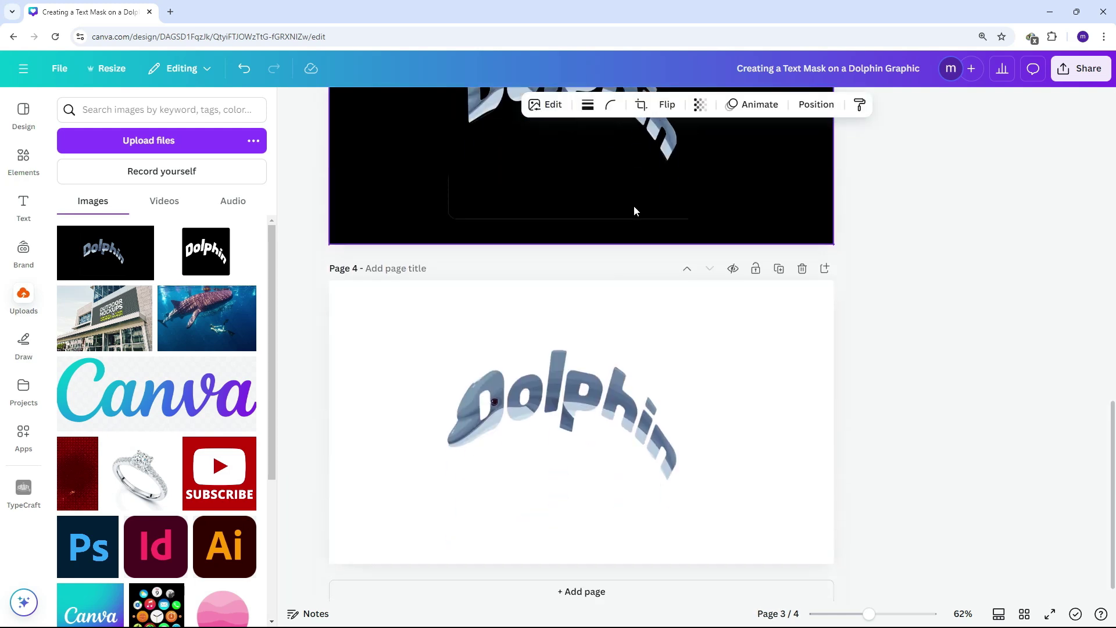
key(ctrl+v)
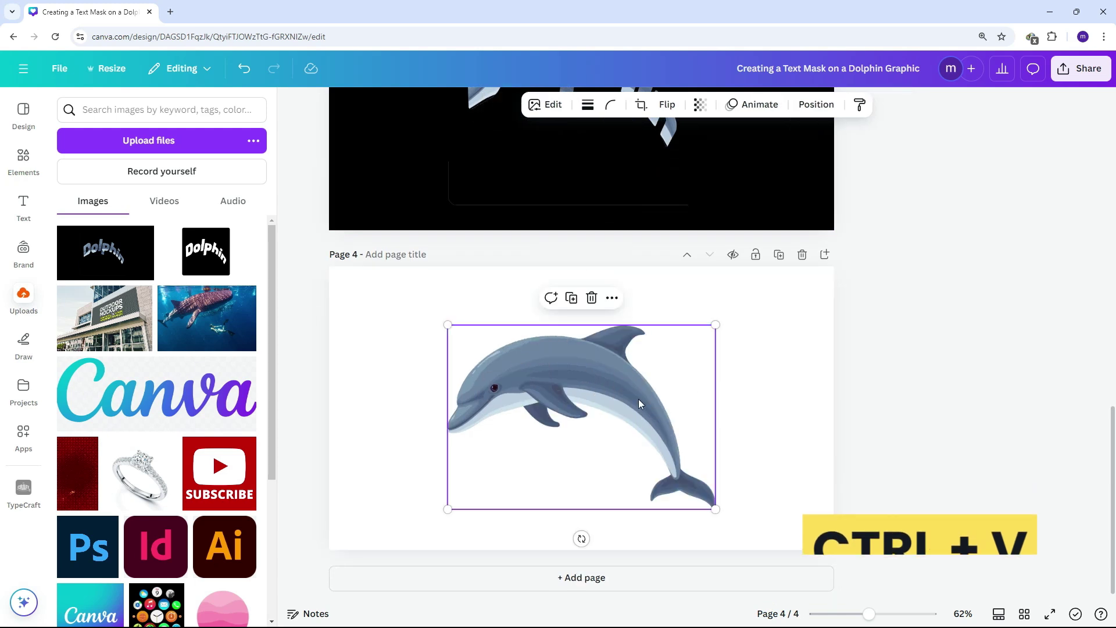
click(642, 105)
drag(450, 324, 646, 457)
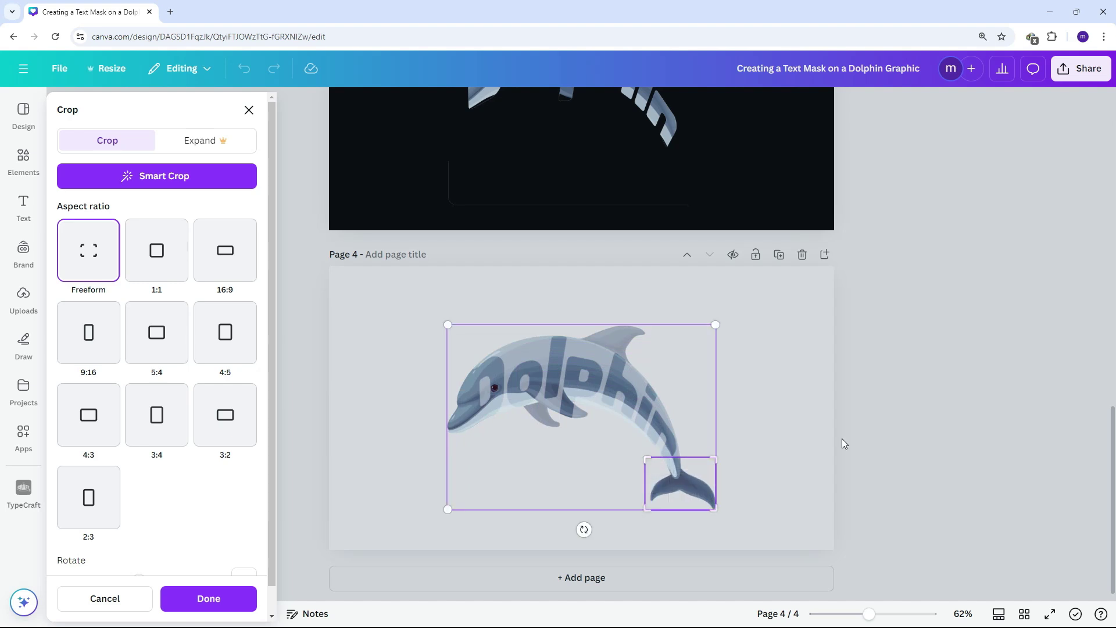
click(842, 438)
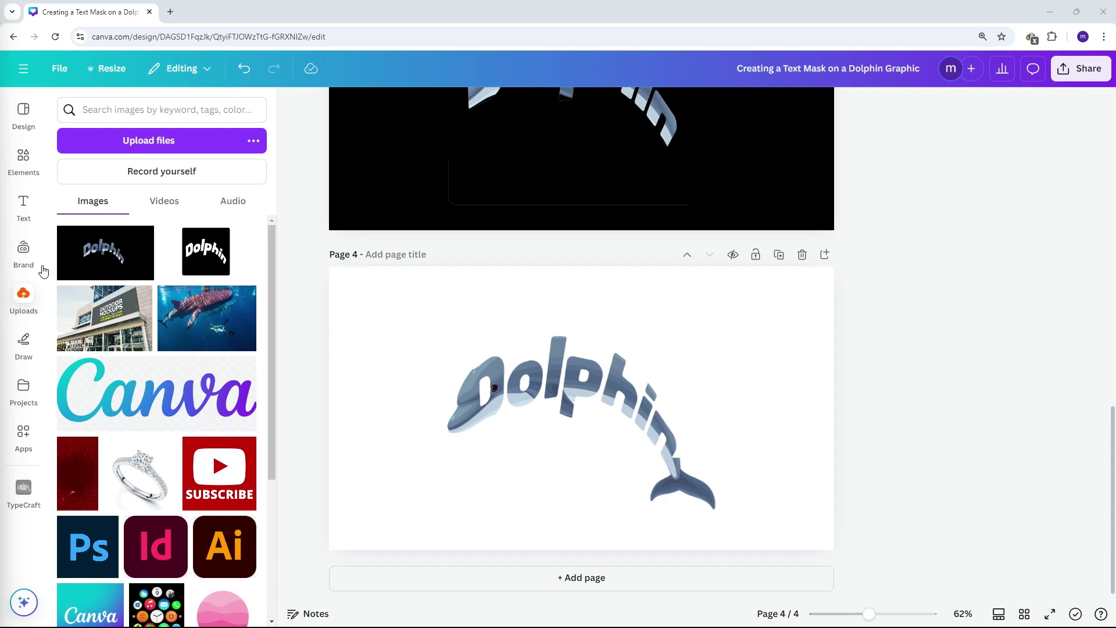
ctrl+scroll(757, 429, down, 2)
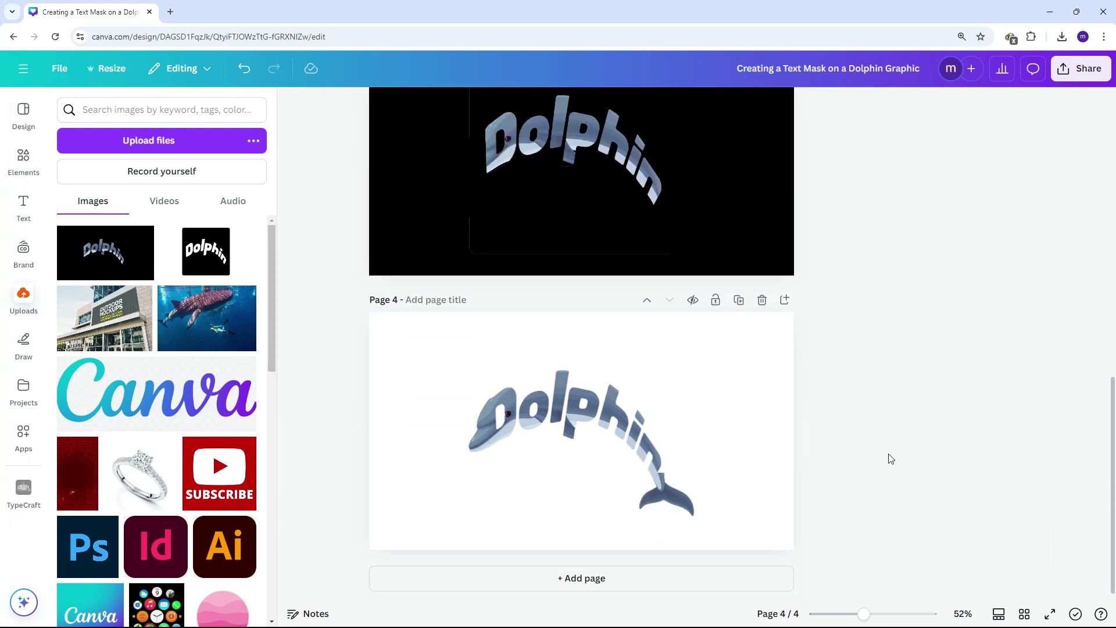
scroll(884, 461, up, 10)
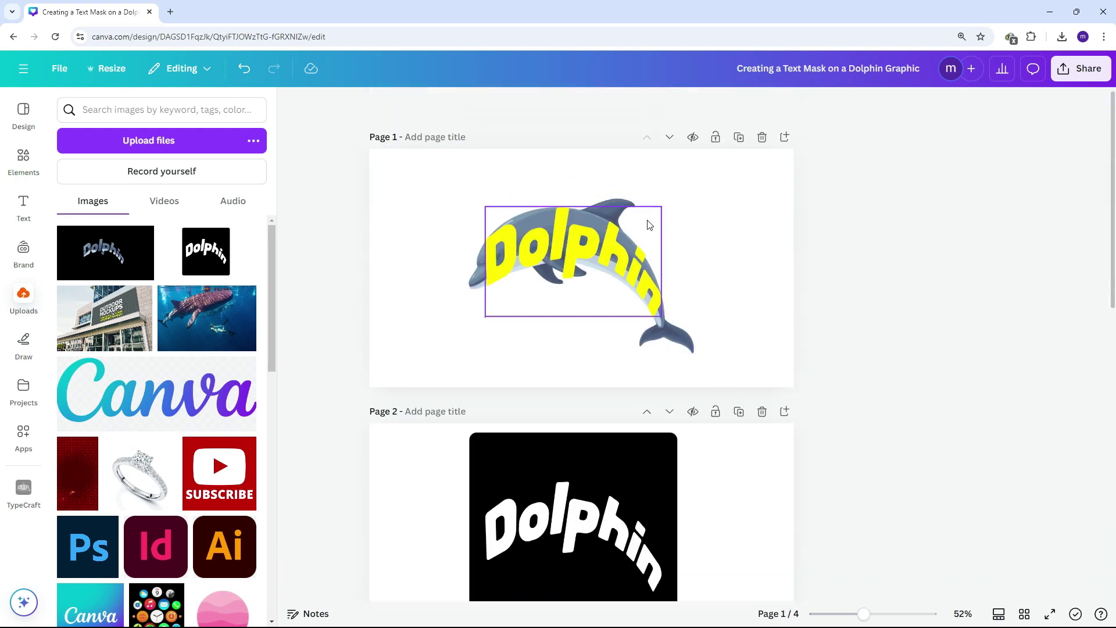
Copy the page 1 dolphin and paste it onto a new page 5.
click(650, 225)
key(ctrl+c)
scroll(619, 251, down, 5)
click(619, 251)
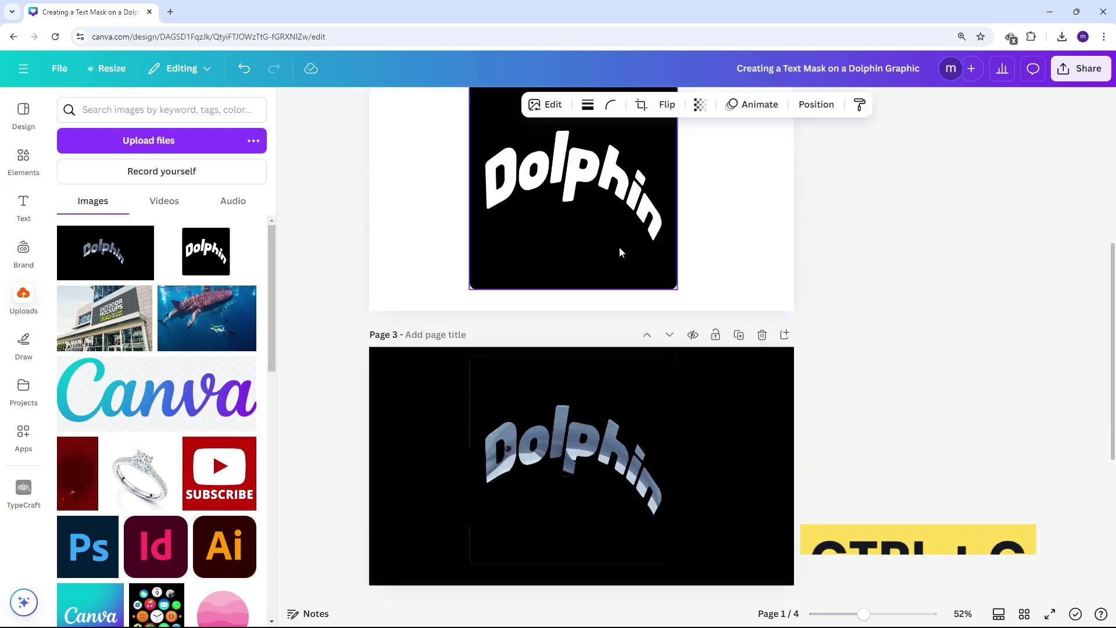
scroll(639, 268, down, 5)
click(581, 578)
key(ctrl+v)
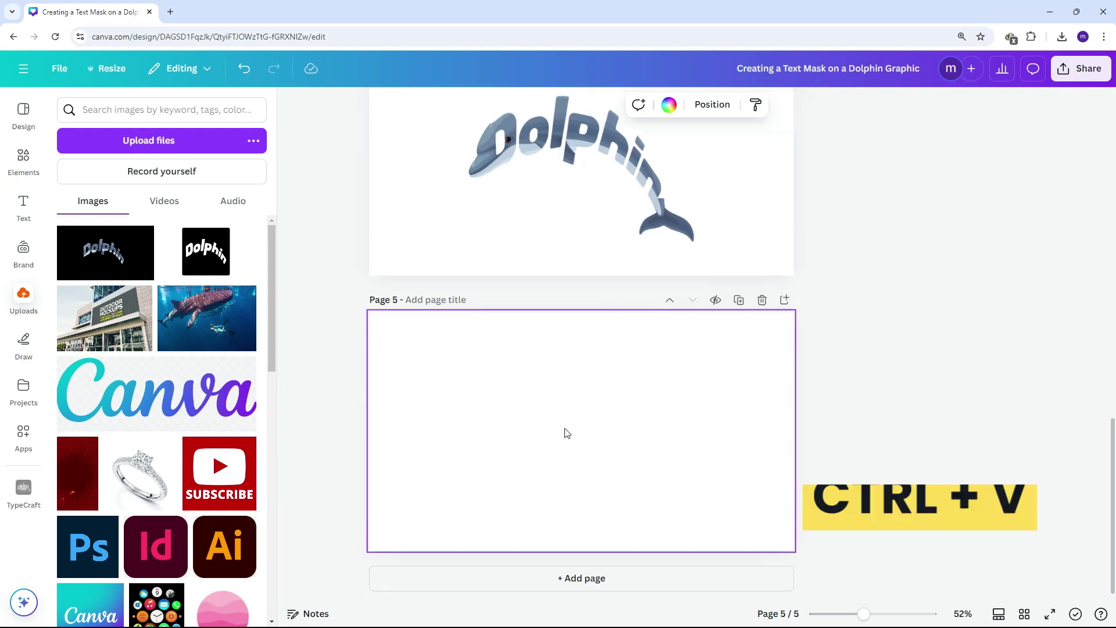
Search elements for 'circl' and cover the dolphin's body with an enlarged white circle.
click(24, 157)
click(108, 112)
text(circle)
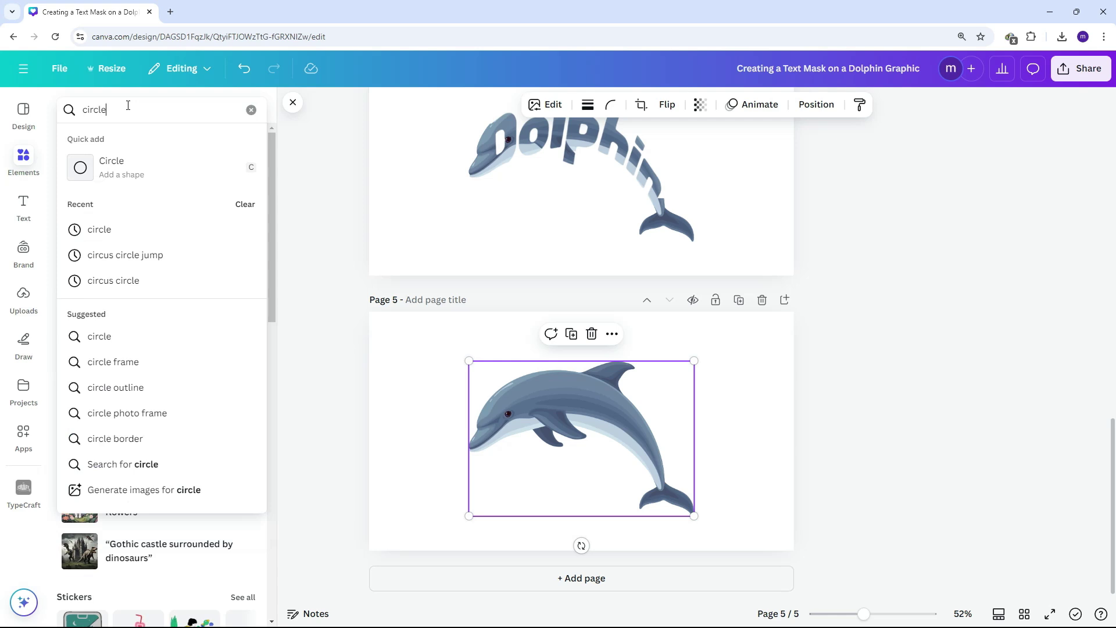
key(Return)
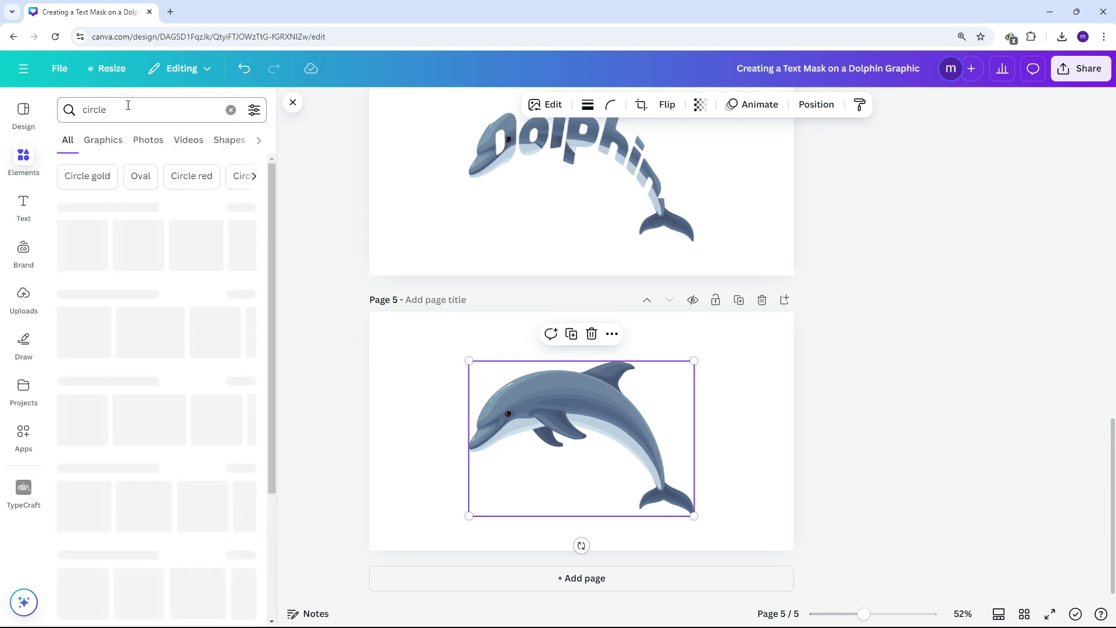
click(139, 316)
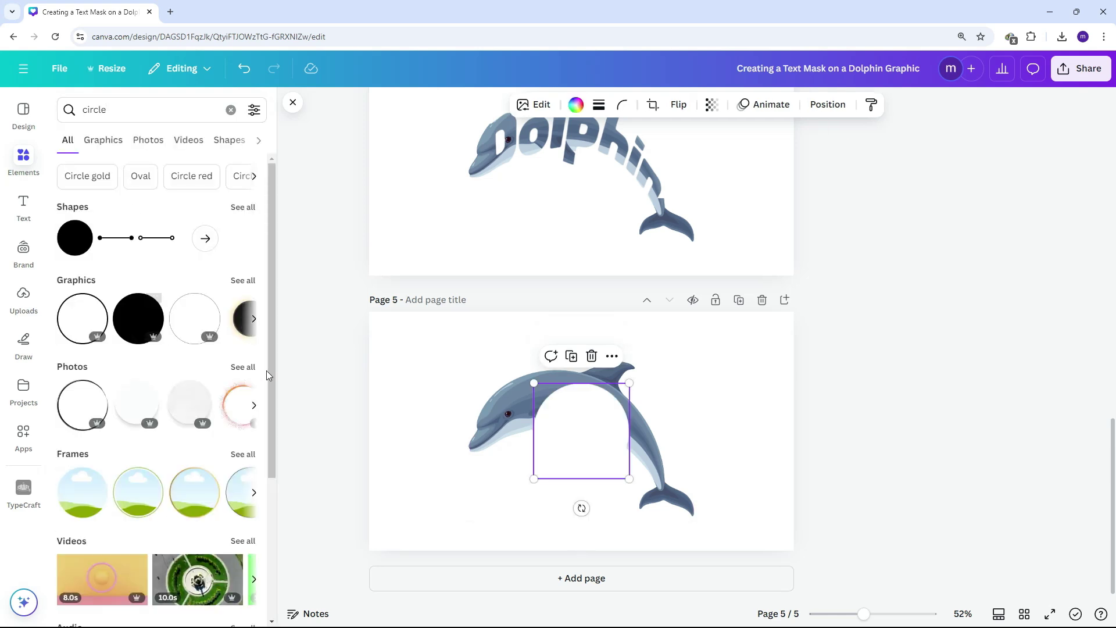
mouse_move(534, 480)
mouse_down()
mouse_move(436, 574)
mouse_move(553, 471)
mouse_up()
drag(473, 568, 449, 578)
drag(540, 501, 546, 501)
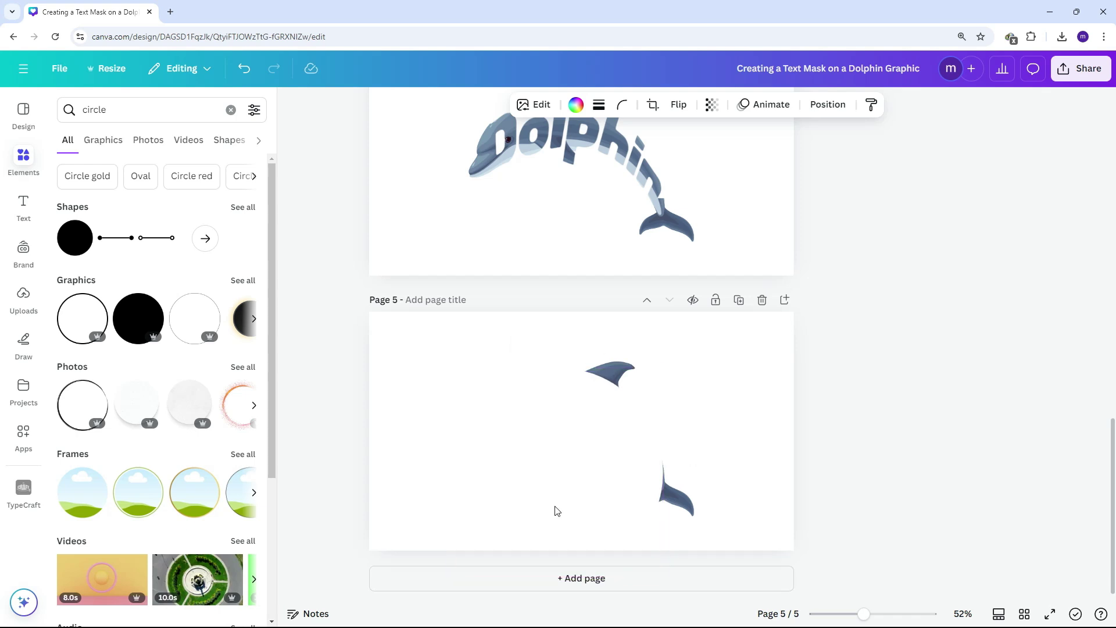
click(773, 456)
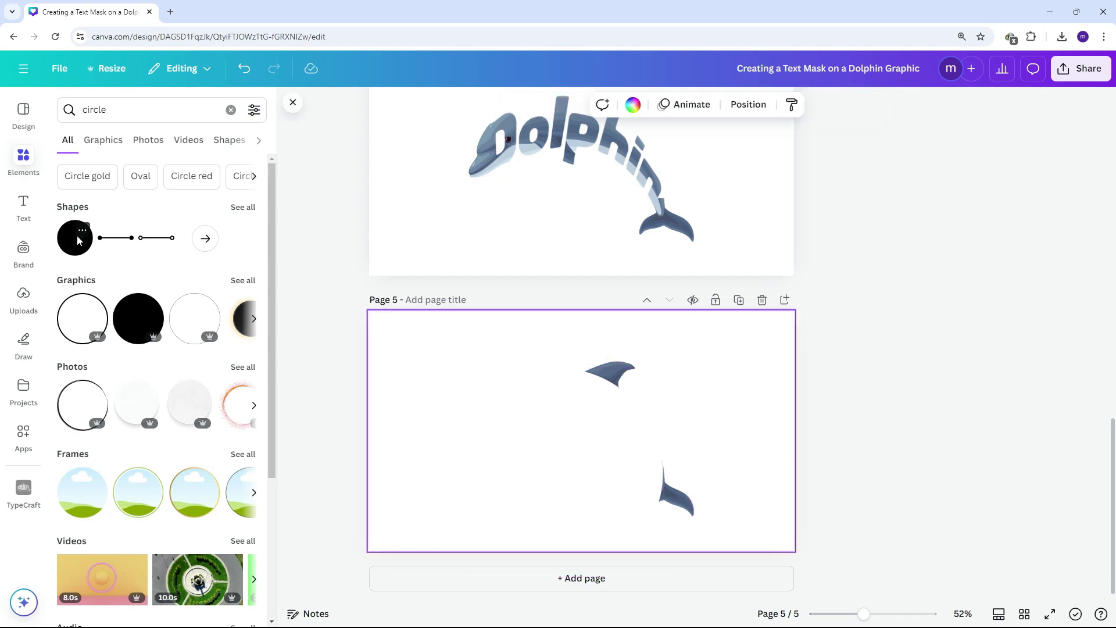
Cover the tail with a second circle and colour it white.
click(82, 230)
click(78, 236)
drag(605, 449, 696, 492)
drag(709, 452, 742, 418)
drag(672, 511, 661, 523)
click(422, 105)
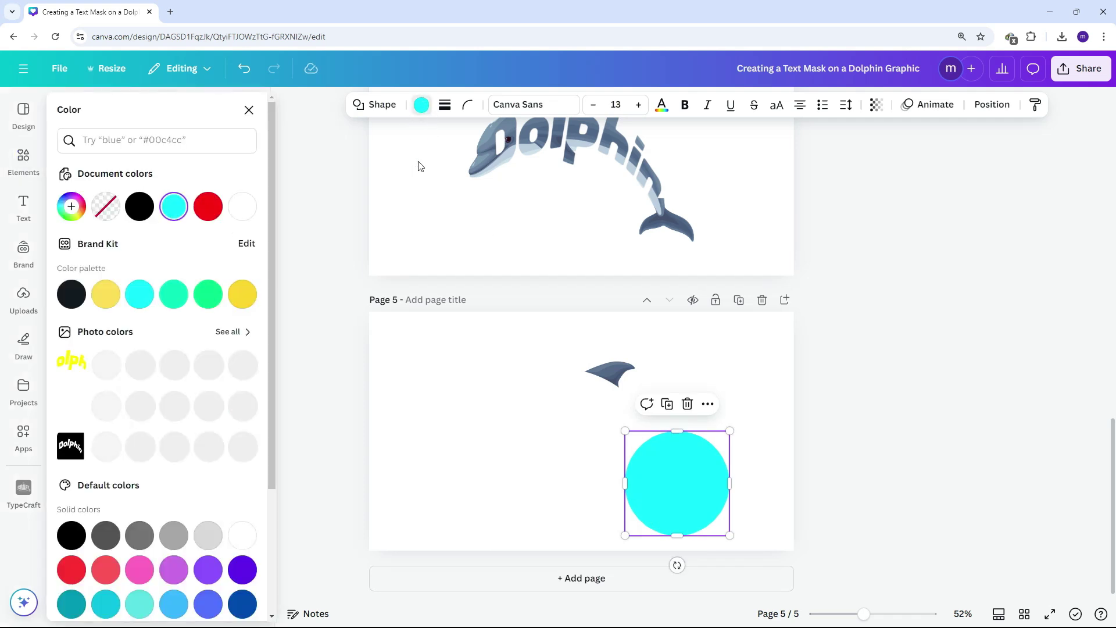
click(242, 207)
click(780, 470)
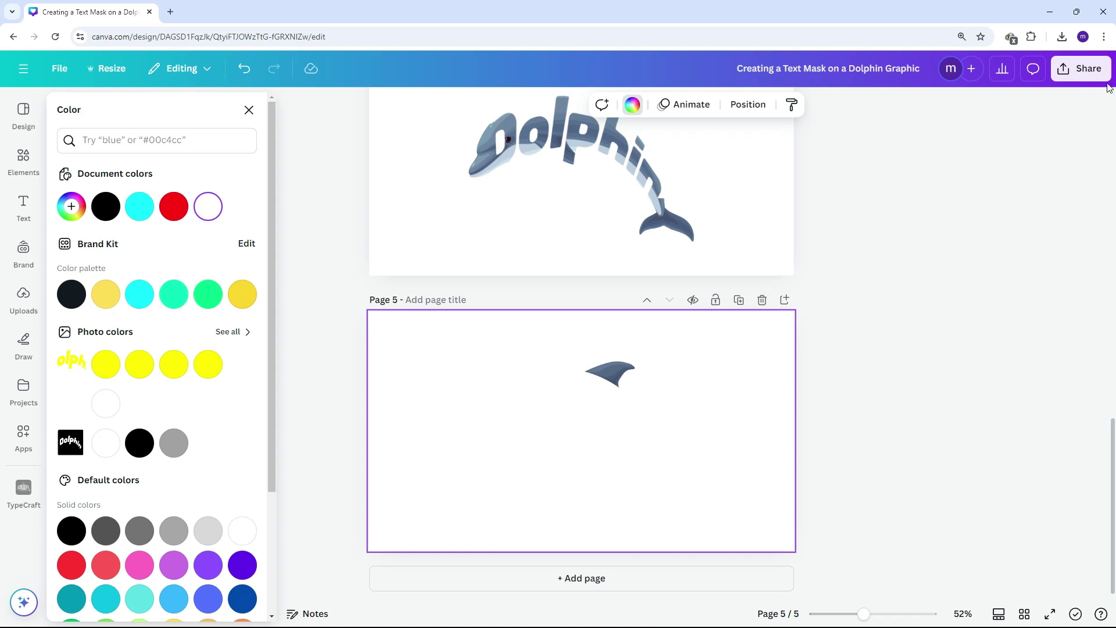
Download only page 5, showing the fin, as a 1,280 × 720 px JPG.
click(1083, 76)
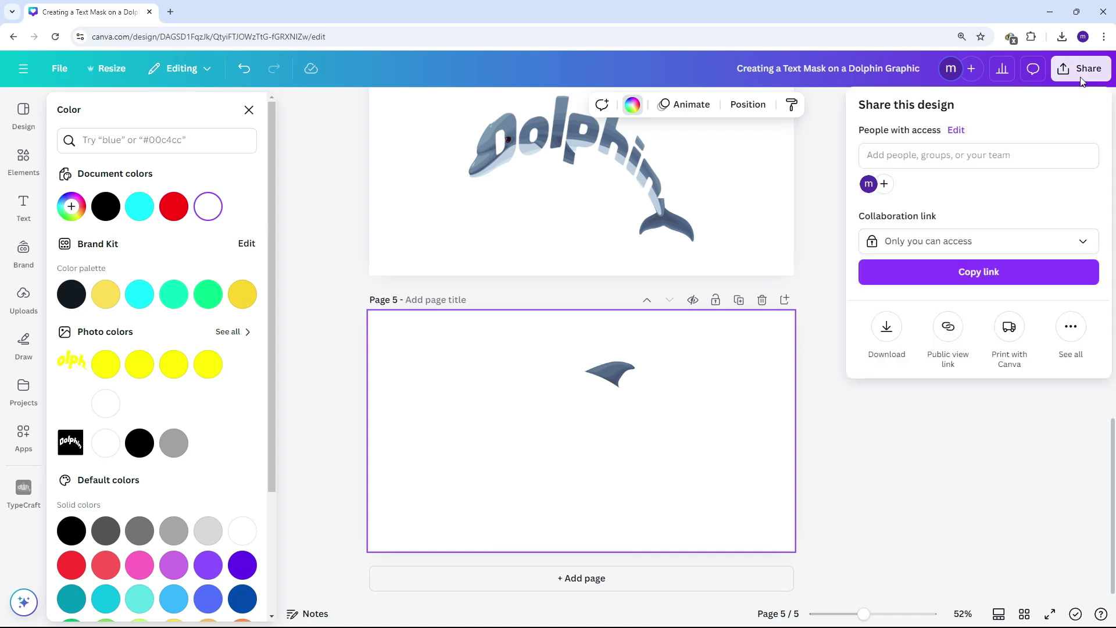
click(886, 326)
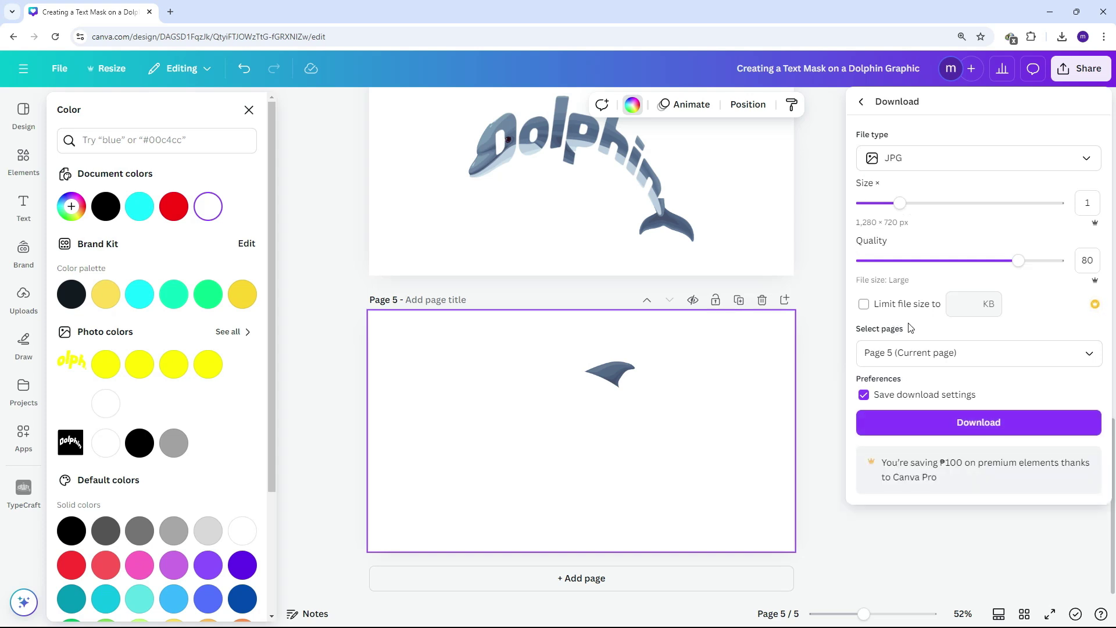
click(1086, 352)
click(1080, 389)
click(1080, 391)
scroll(1076, 425, down, 3)
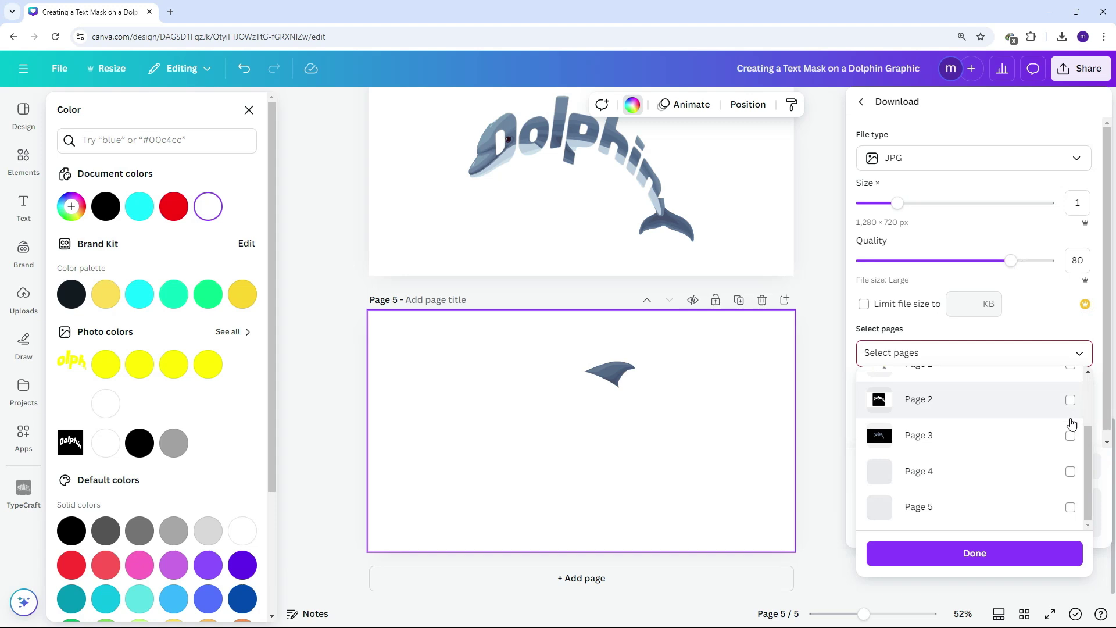
click(1071, 508)
click(1025, 555)
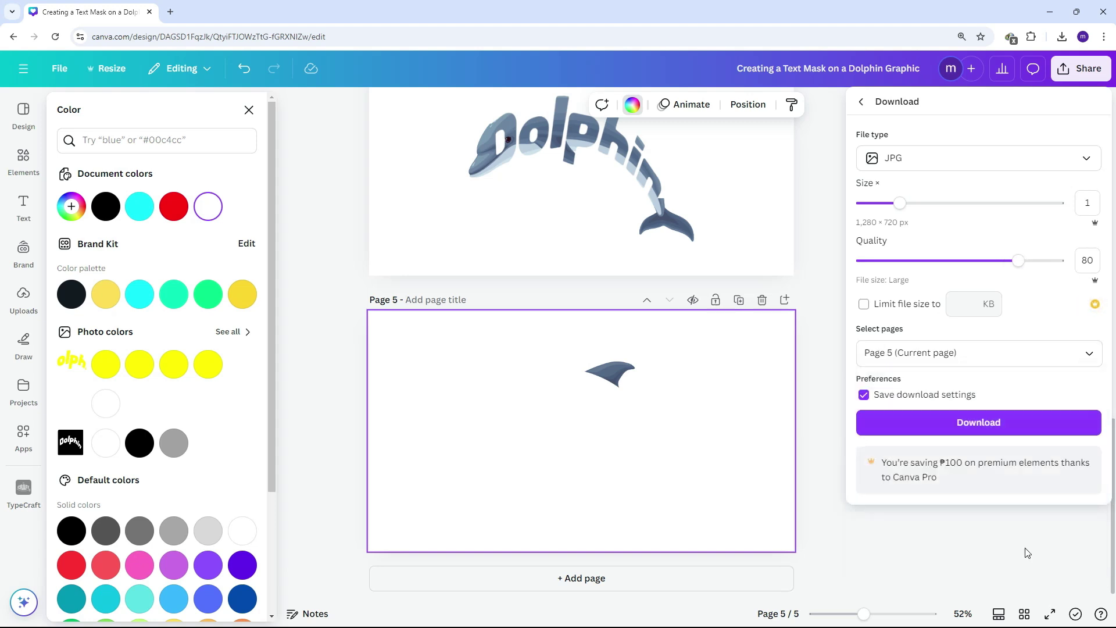
click(965, 433)
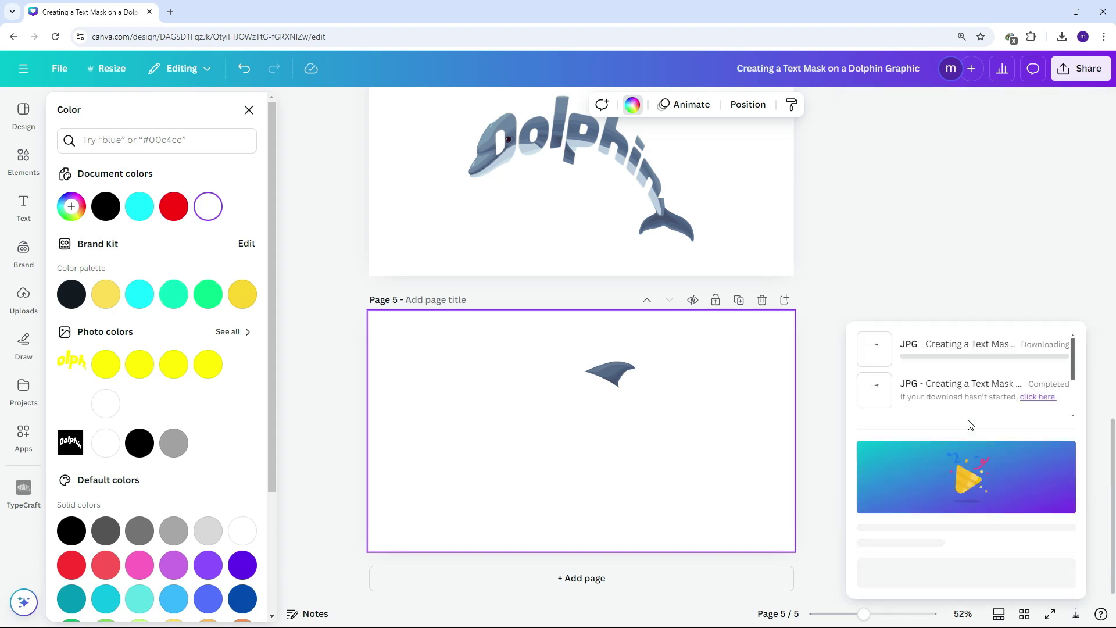
key(Escape)
click(23, 298)
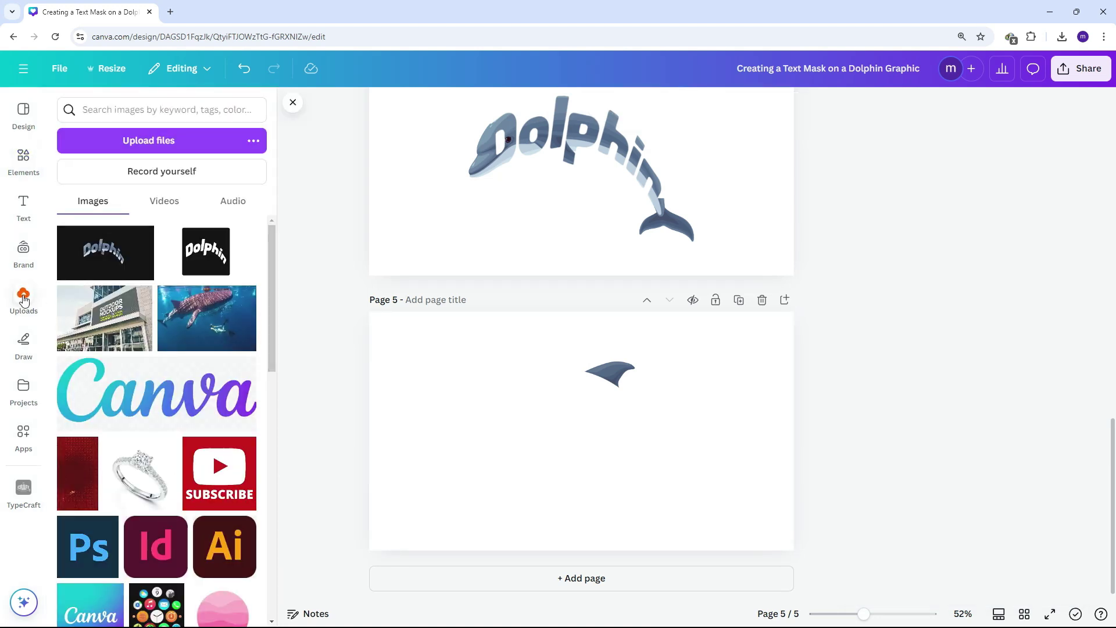
Upload the Fin image into Uploads.
click(151, 140)
double_click(194, 112)
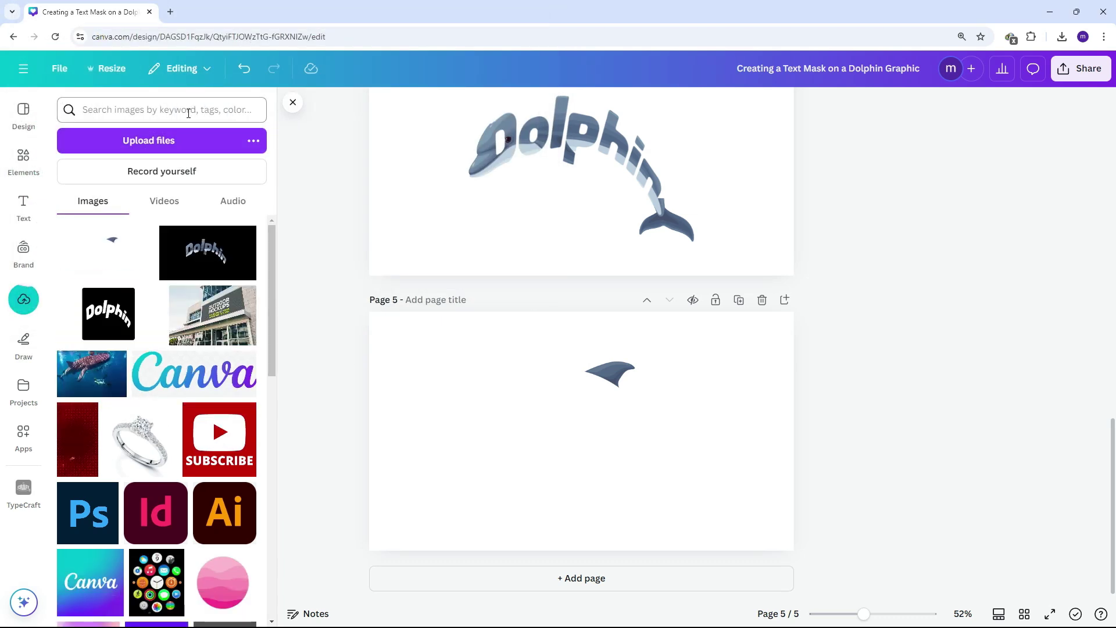
scroll(400, 322, up, 3)
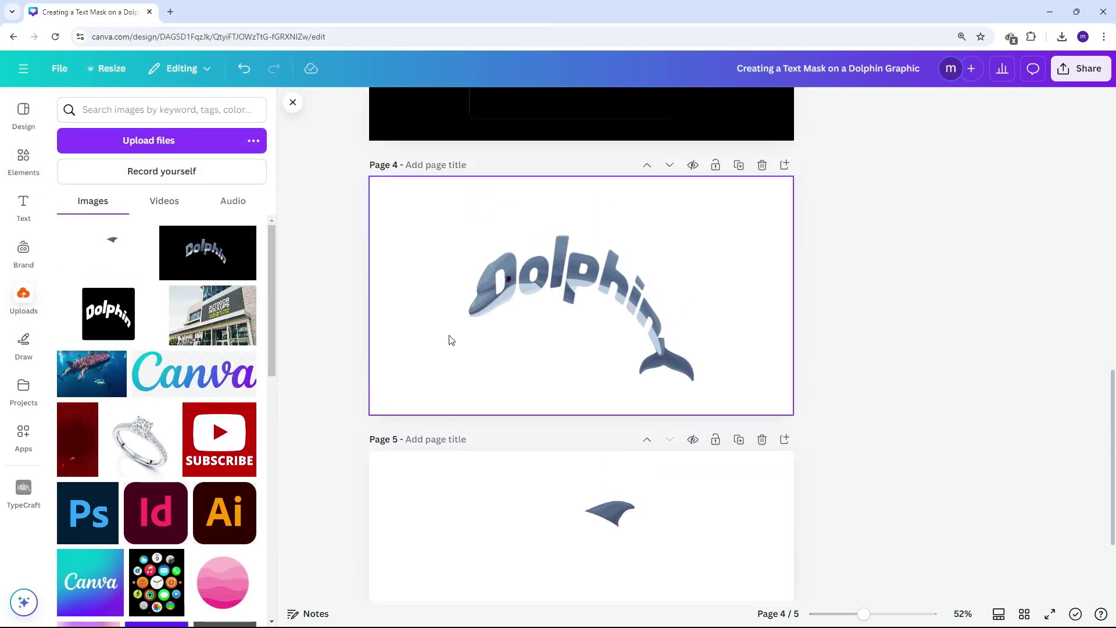
Place the Fin image over page 4, enlarge it to fill the page, and remove its white background.
click(432, 342)
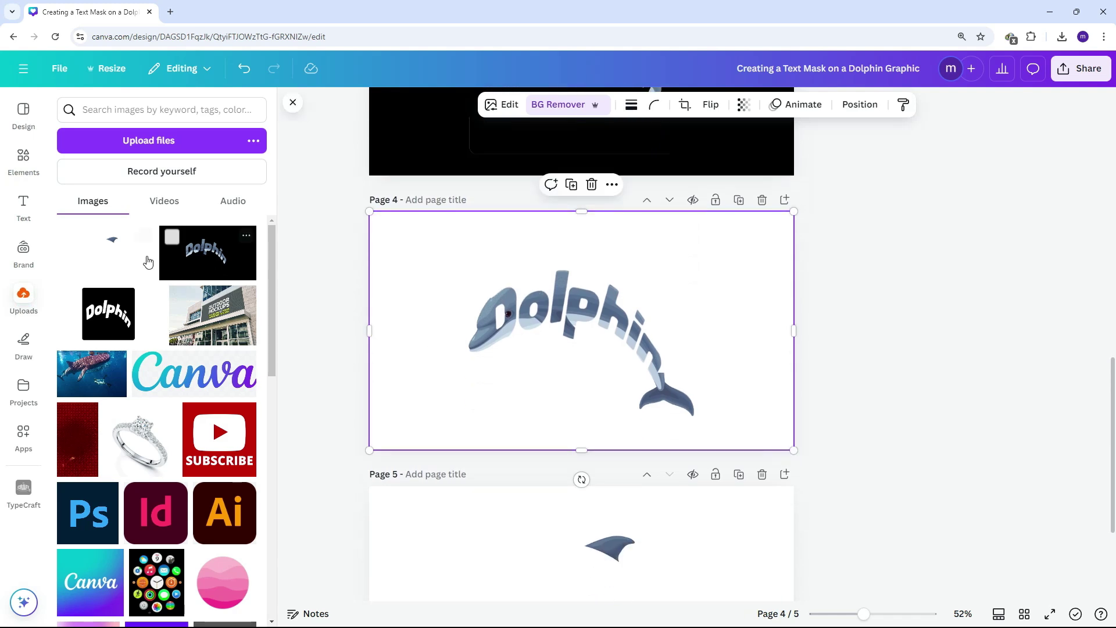
click(110, 259)
drag(726, 248, 795, 211)
drag(436, 412, 366, 452)
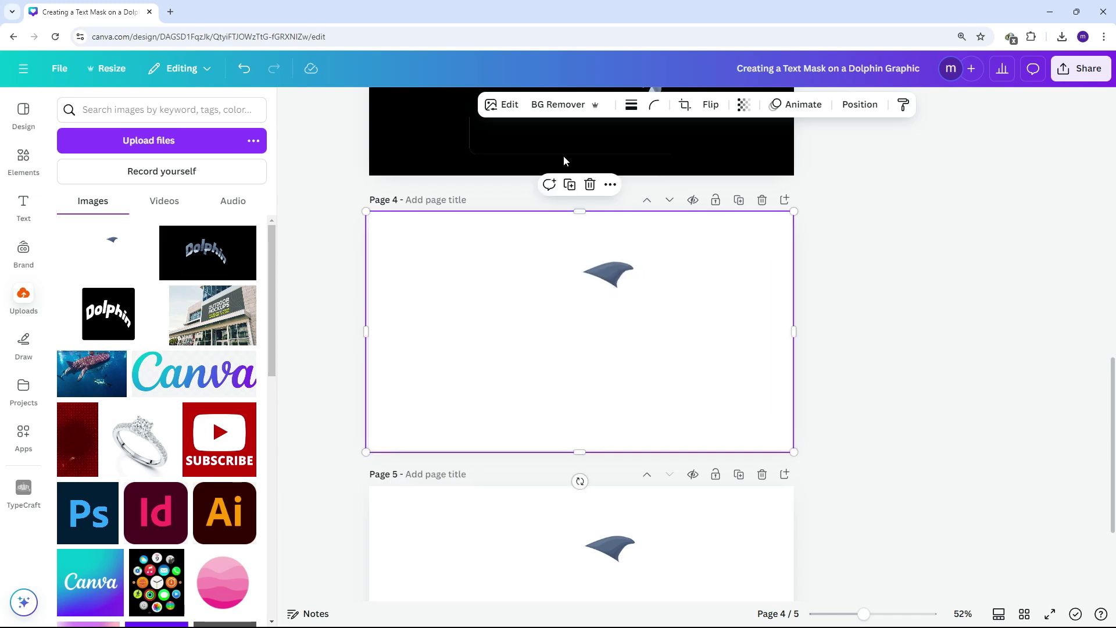
click(557, 105)
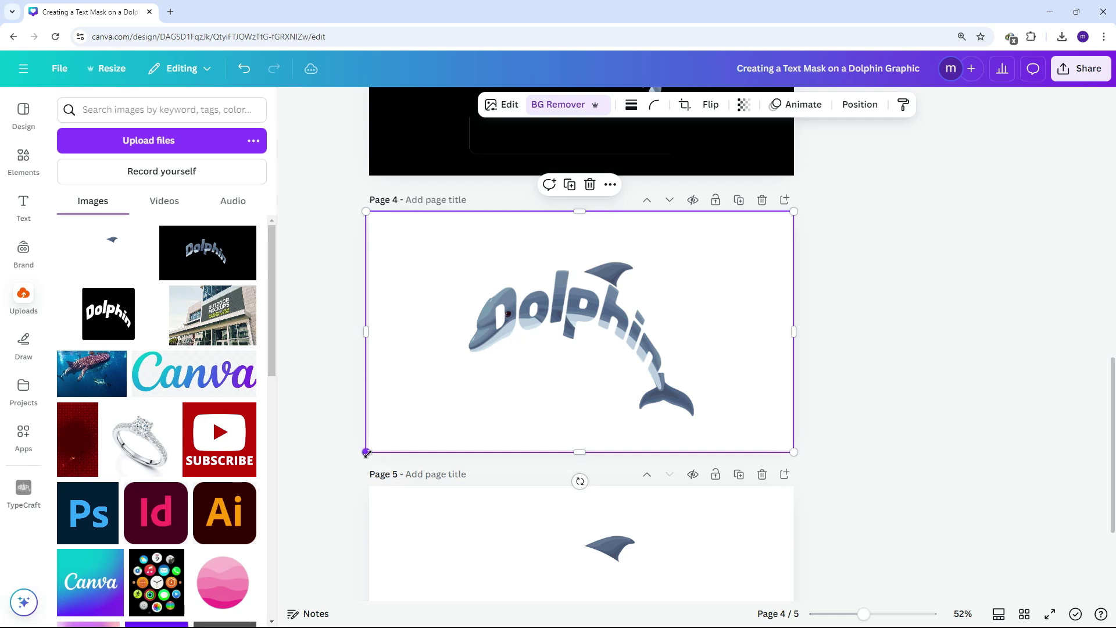
drag(366, 452, 372, 451)
key(ctrl+z)
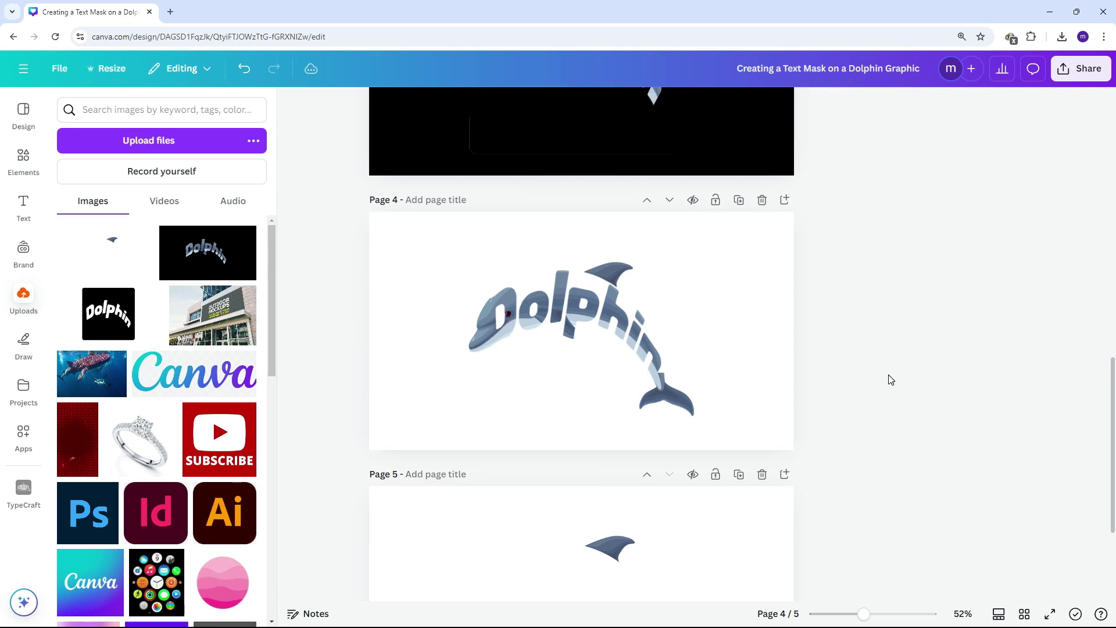
scroll(831, 456, up, 2)
scroll(833, 456, up, 1)
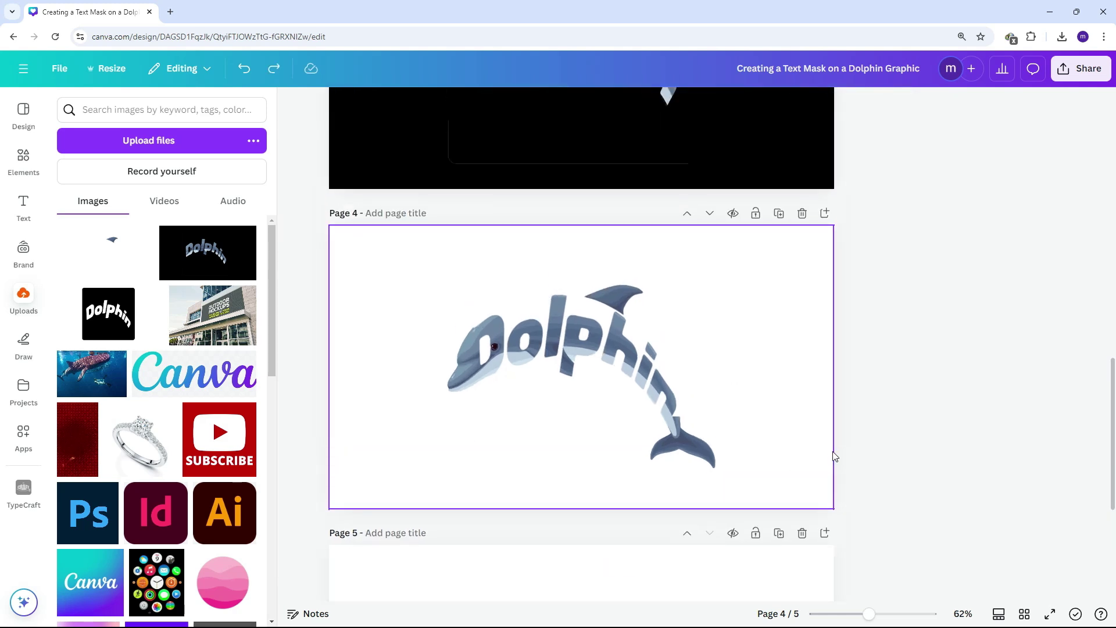